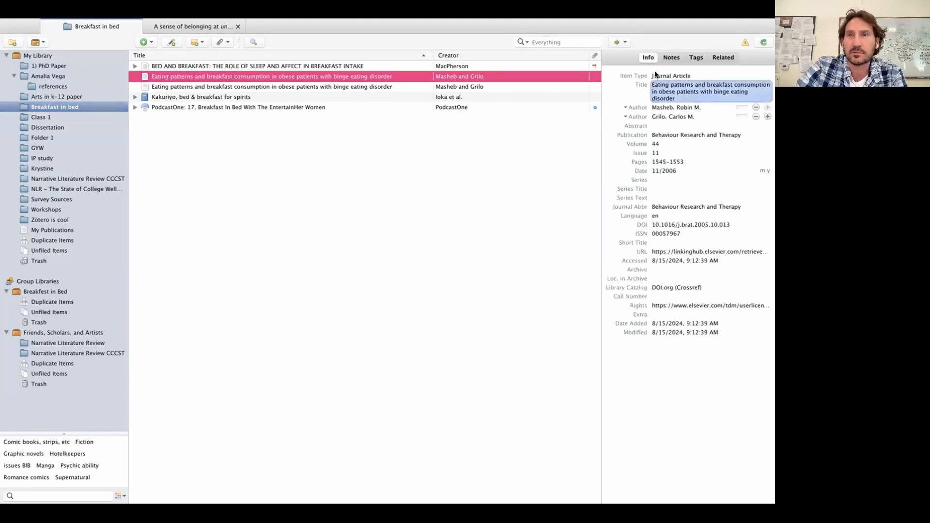
# - Review the item type choices, notes and tags of the "Eating patterns and breakfast consumption" article
pyautogui.click(670, 77)
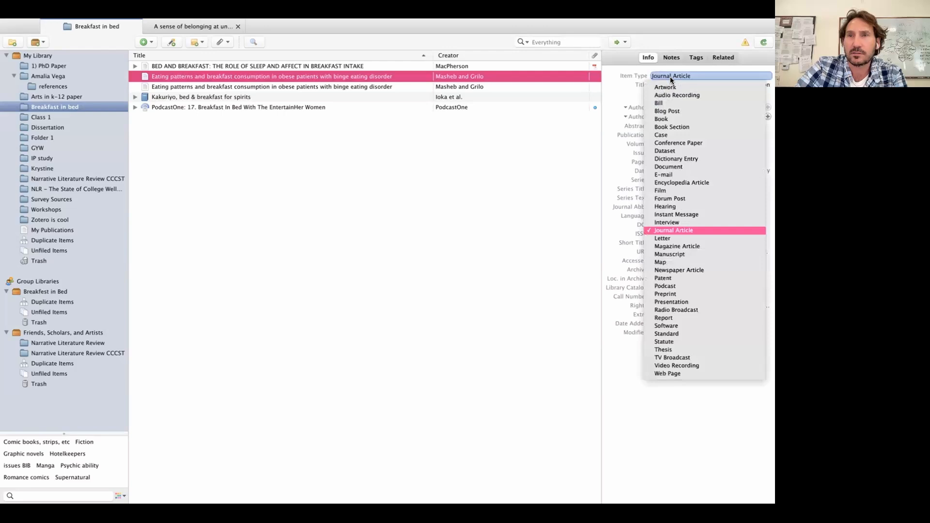
pyautogui.click(486, 201)
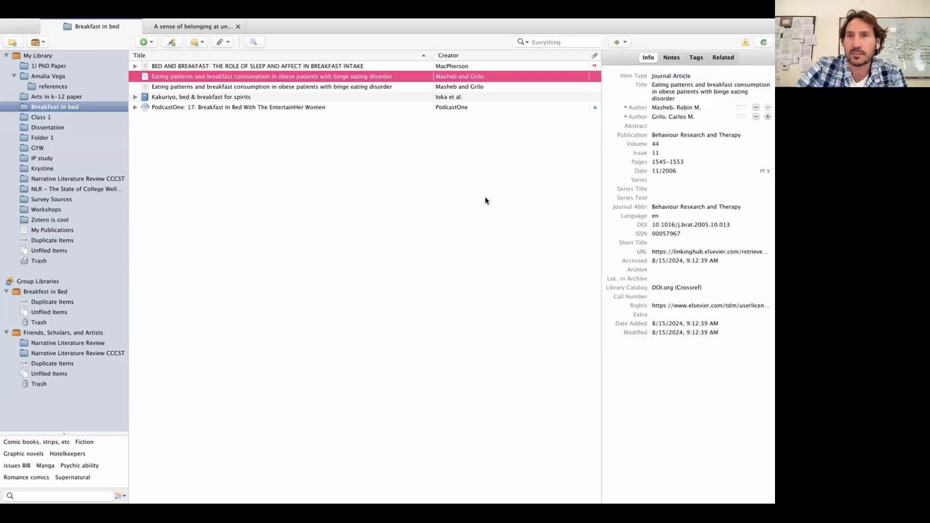
pyautogui.click(671, 57)
pyautogui.click(695, 57)
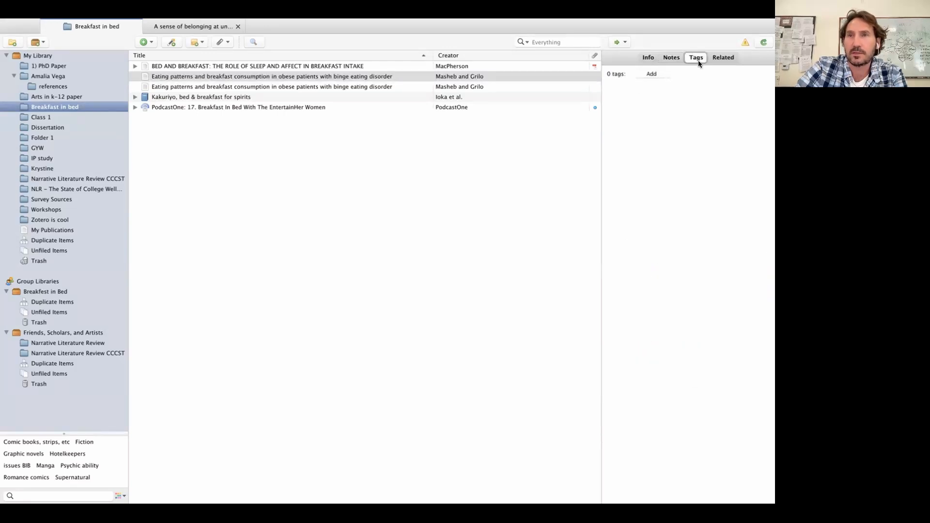
# - Review the tags, related items and bibliographic details of the "Kakuriyo, bed & breakfast for spirits" book
pyautogui.click(253, 98)
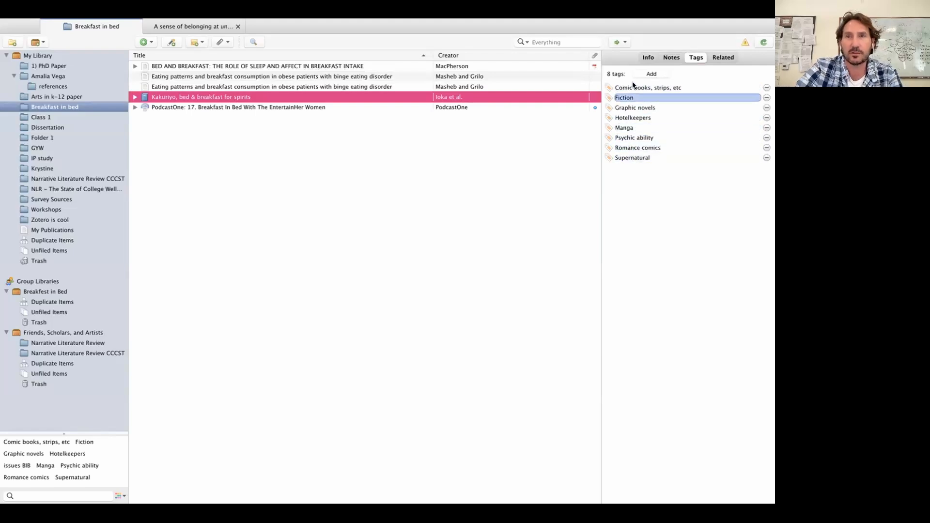
pyautogui.click(559, 43)
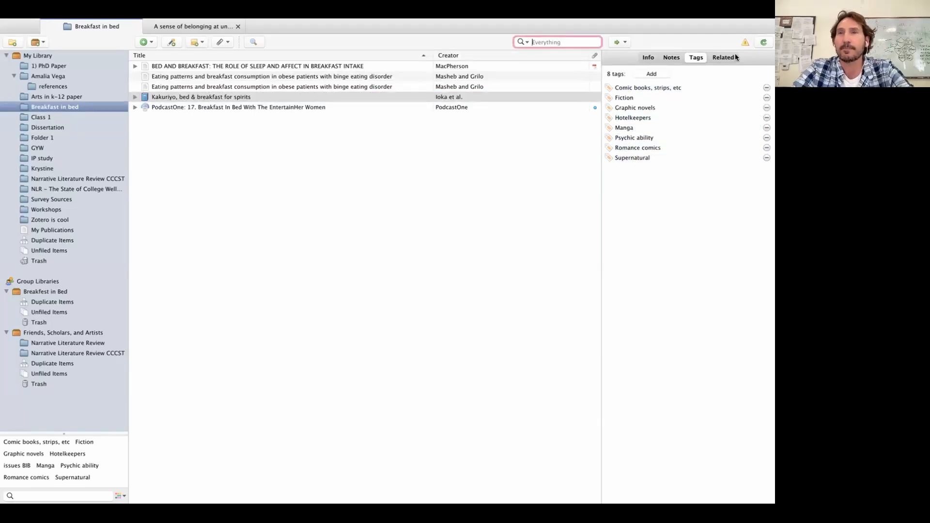
pyautogui.click(723, 57)
pyautogui.click(648, 58)
pyautogui.click(395, 215)
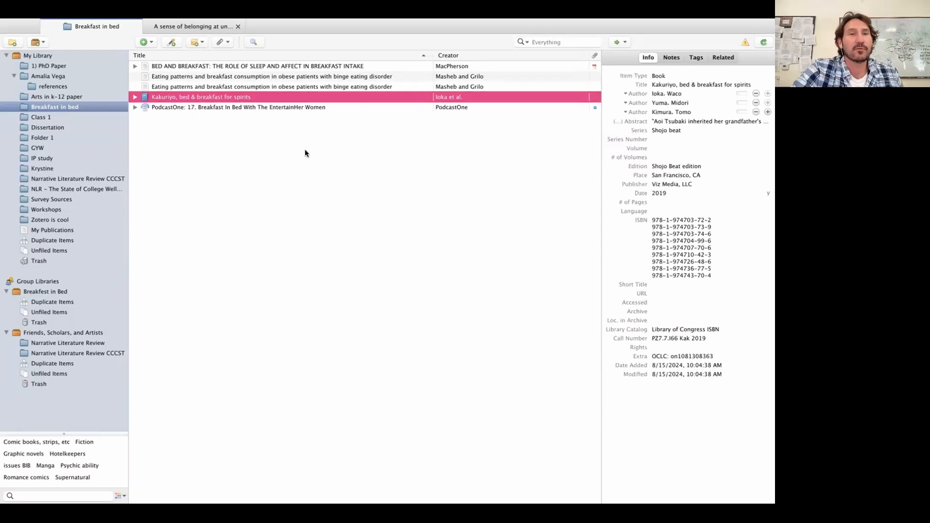
# - Show the prompt for adding items by identifier, then dismiss it
pyautogui.click(178, 43)
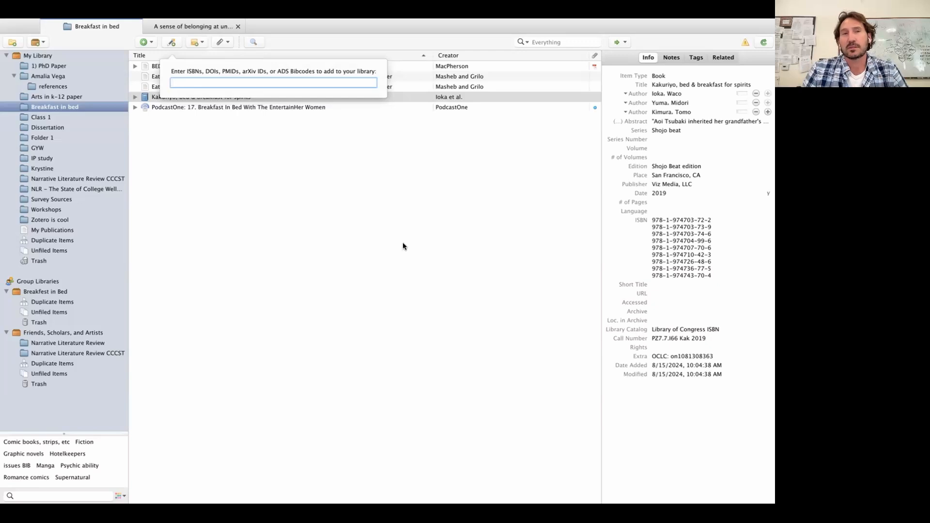
pyautogui.click(397, 267)
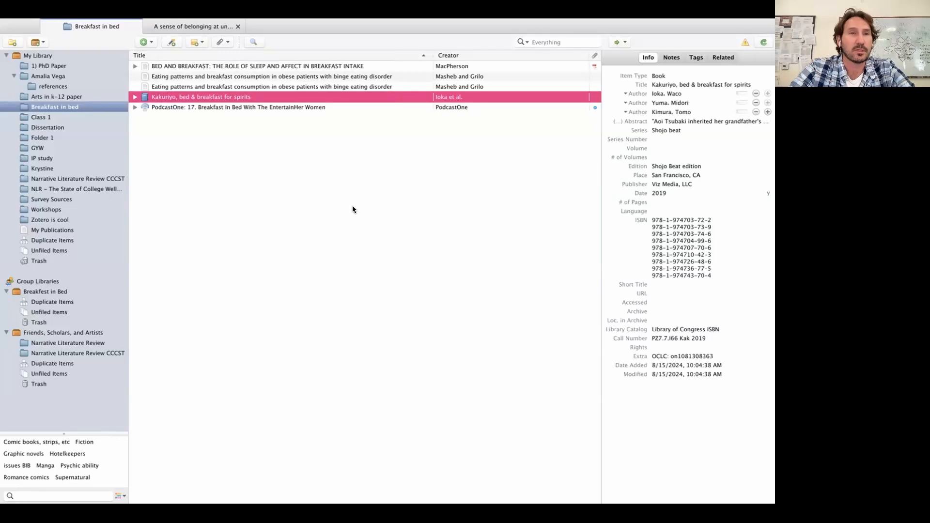
# - Select both duplicate "Eating patterns and breakfast consumption" articles and view the options for merging them
pyautogui.click(215, 87)
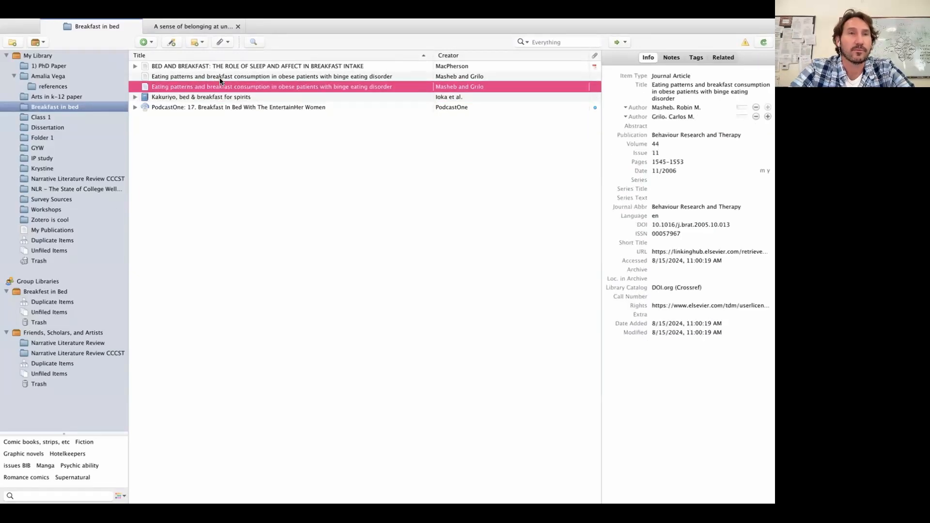
pyautogui.keyDown('shift'); pyautogui.click(219, 77); pyautogui.keyUp('shift')
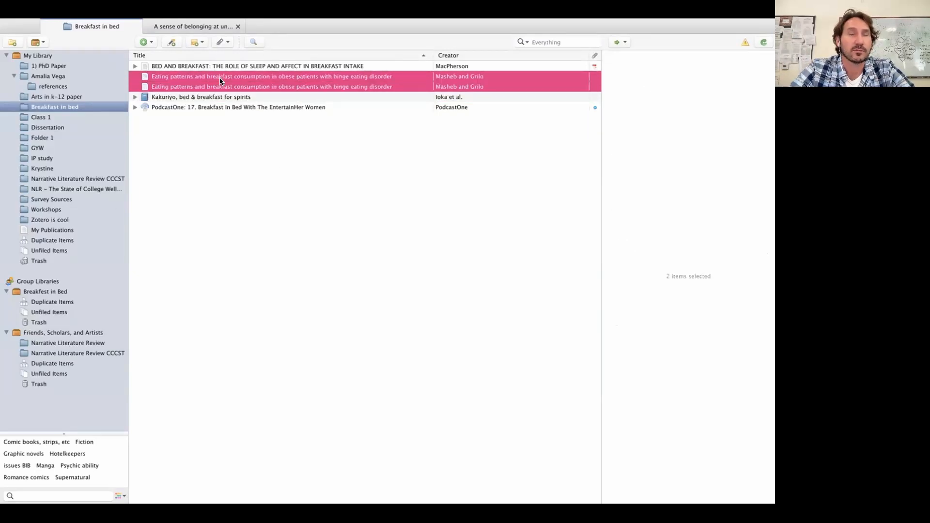
pyautogui.rightClick(339, 81)
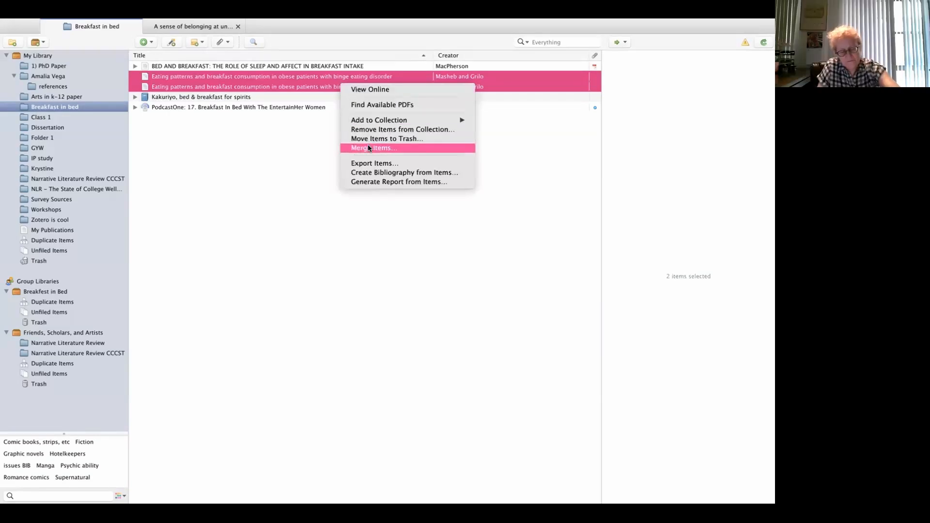
pyautogui.click(258, 262)
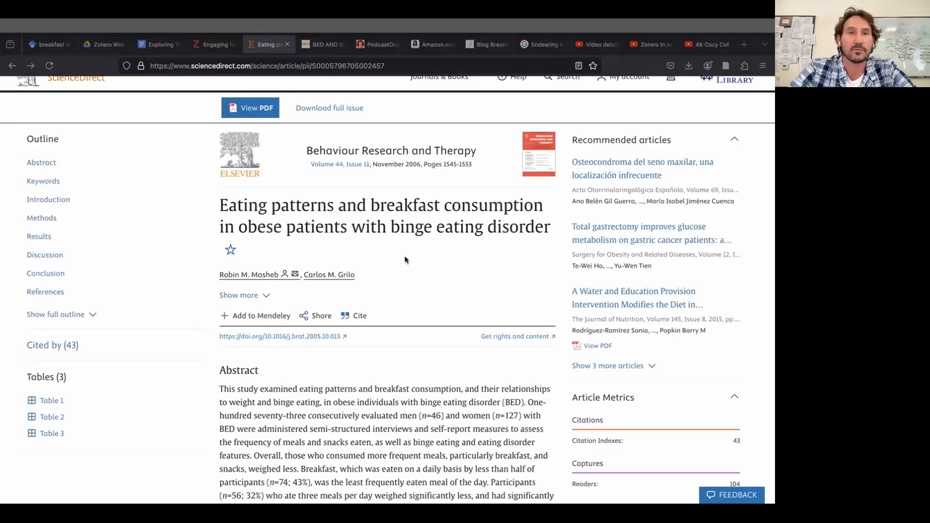
pyautogui.scroll(-2, 398, 266)
pyautogui.scroll(-1, 398, 270)
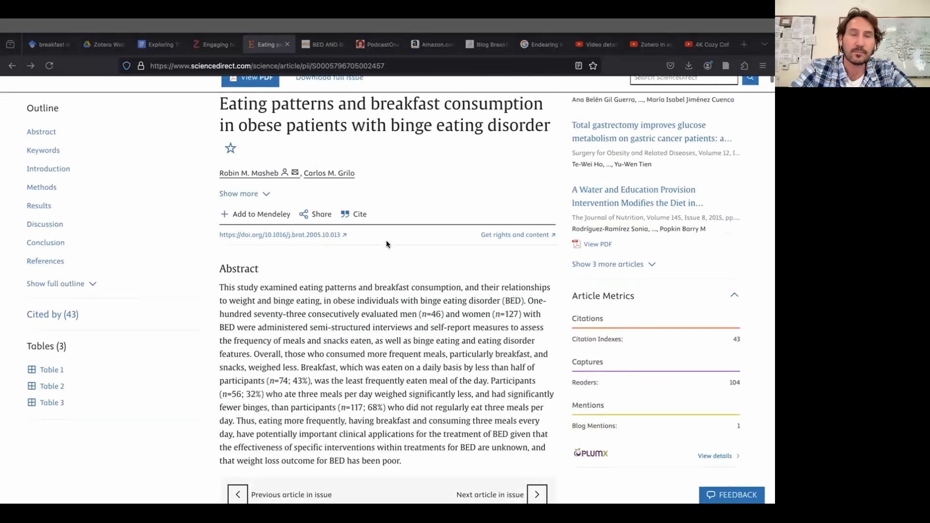
pyautogui.moveTo(341, 236); pyautogui.dragTo(210, 237)
pyautogui.rightClick(251, 231)
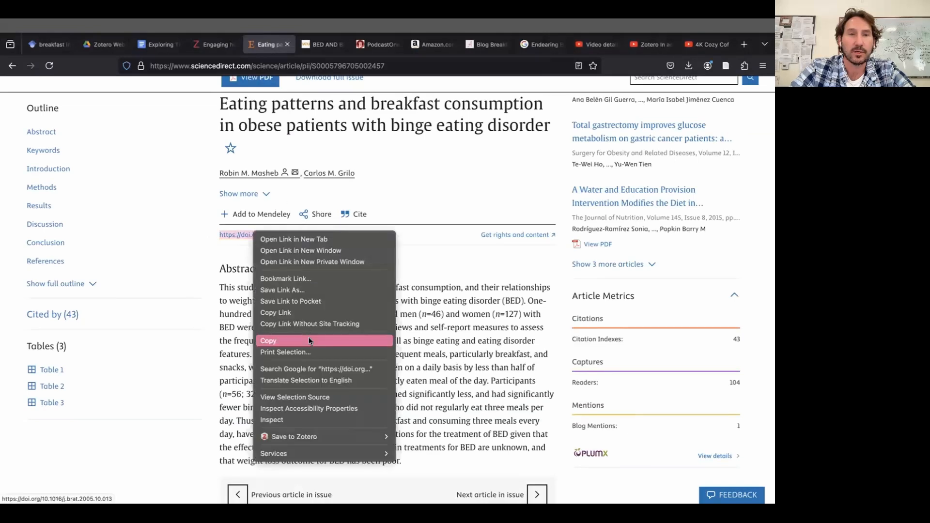
pyautogui.click(309, 338)
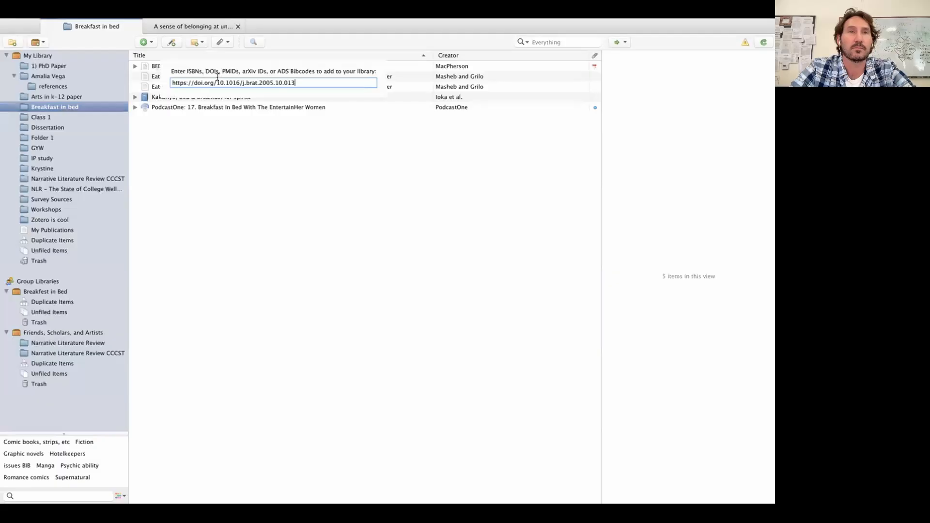
pyautogui.press('Return')
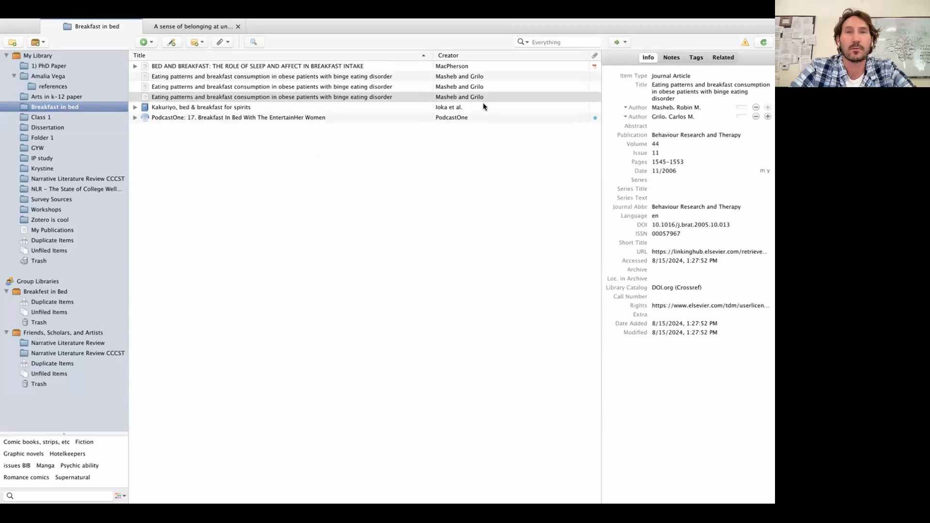
pyautogui.click(677, 88)
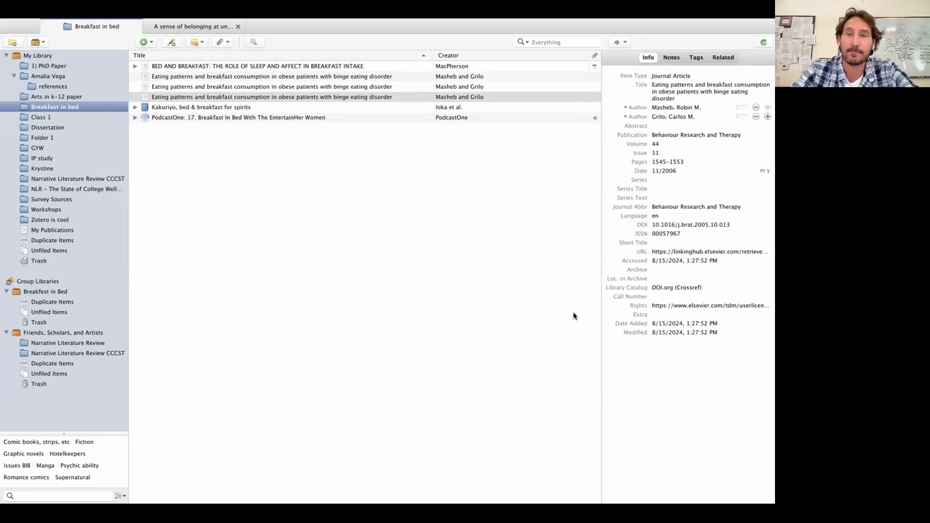
# - Switch to the browser and examine the "BED AND BREAKFAST" thesis PDF's cover page for source links or an identifier
pyautogui.press('super+Tab')
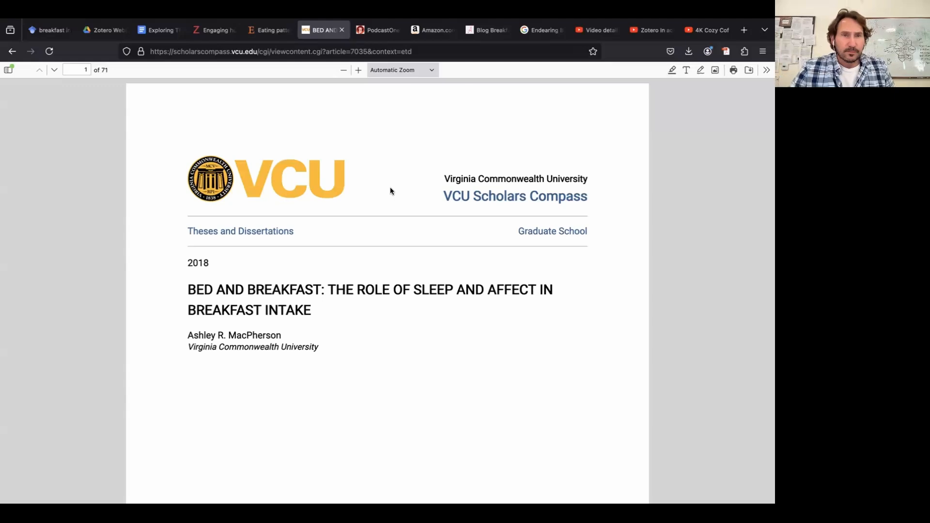
pyautogui.moveTo(303, 225); pyautogui.dragTo(192, 225)
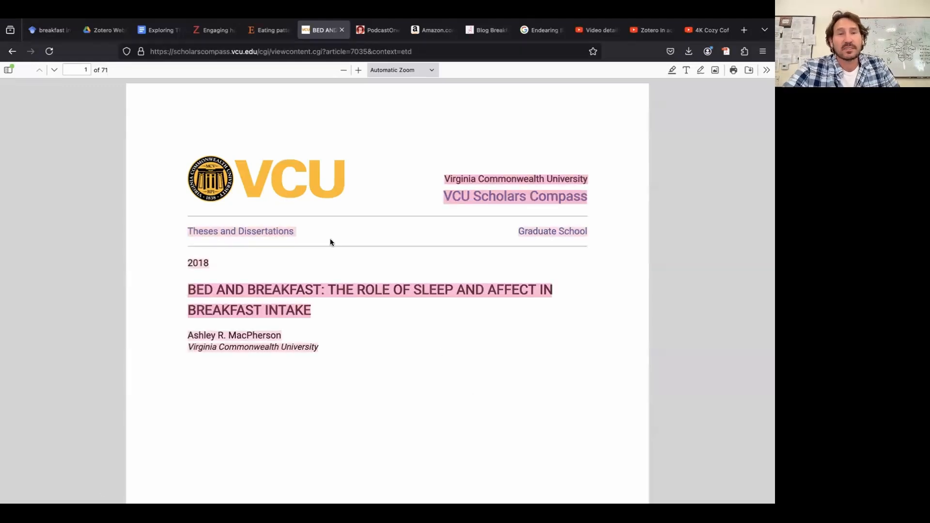
pyautogui.scroll(-5, 330, 239)
pyautogui.scroll(-9, 330, 242)
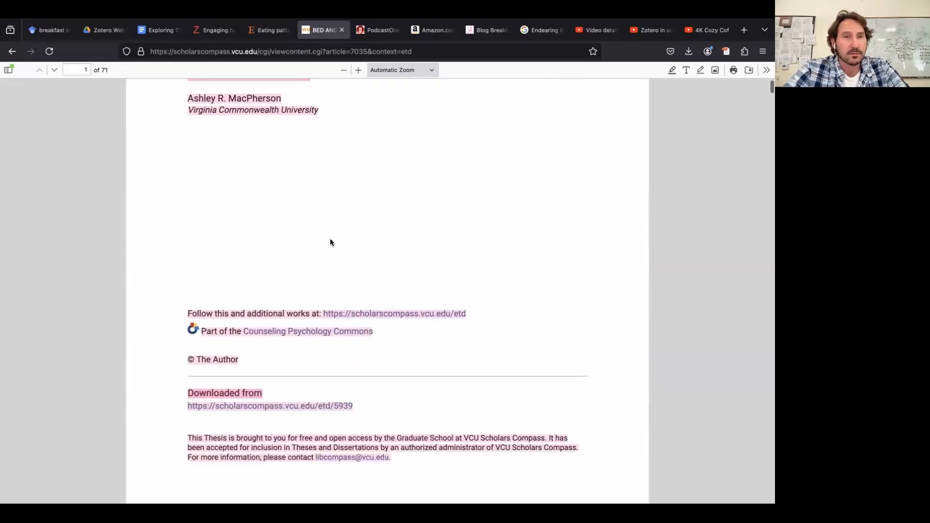
pyautogui.click(395, 247)
pyautogui.moveTo(401, 252); pyautogui.dragTo(160, 246)
pyautogui.click(423, 246)
pyautogui.moveTo(358, 245); pyautogui.dragTo(204, 255)
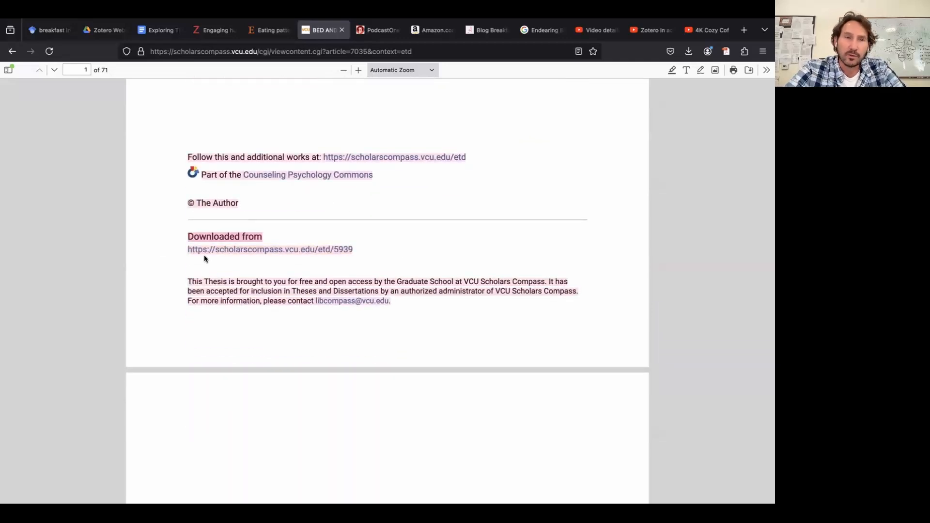
pyautogui.click(401, 246)
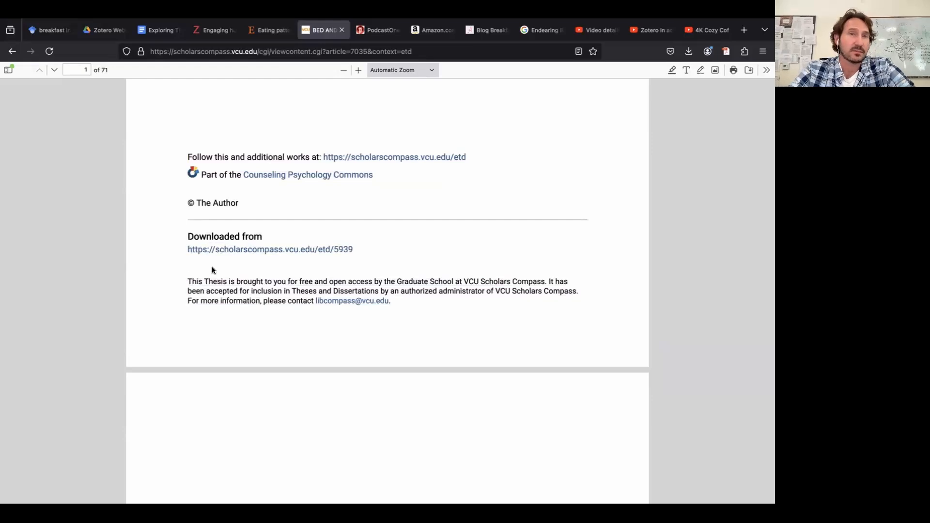
pyautogui.scroll(8, 444, 242)
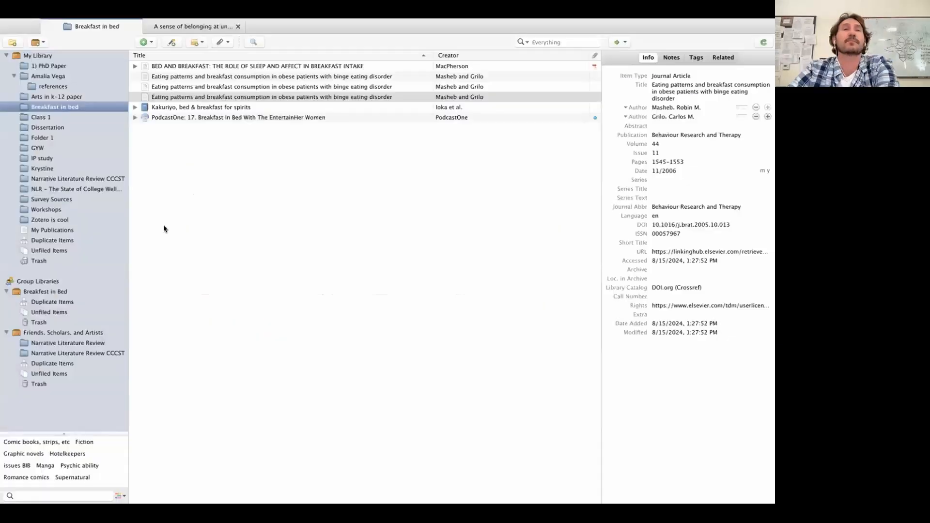
# - Target the "Breakfast in bed" collection in Zotero and save the open VCU thesis PDF from the browser with the Zotero connector
pyautogui.click(51, 87)
pyautogui.click(48, 106)
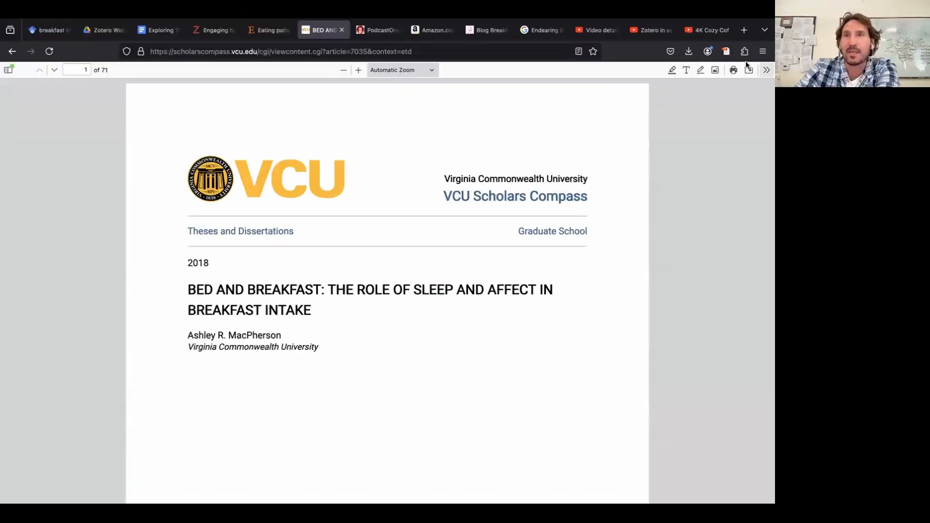
pyautogui.click(725, 52)
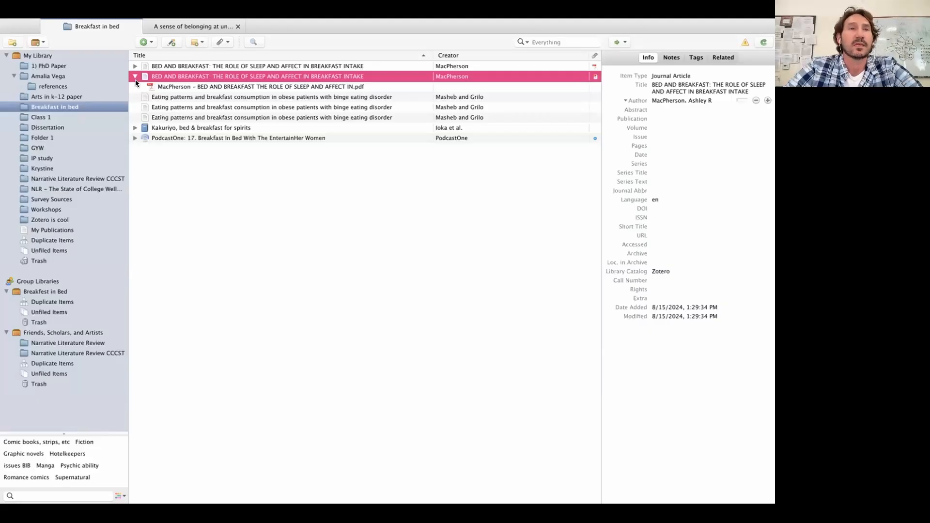
# - Examine the newly saved thesis PDF's attachment details and its parent item's abstract and publication fields
pyautogui.click(164, 86)
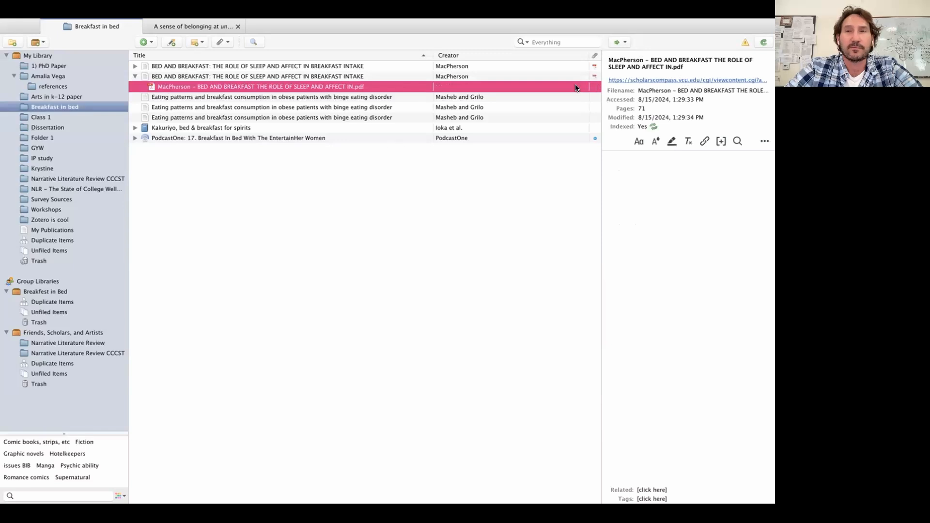
pyautogui.click(242, 77)
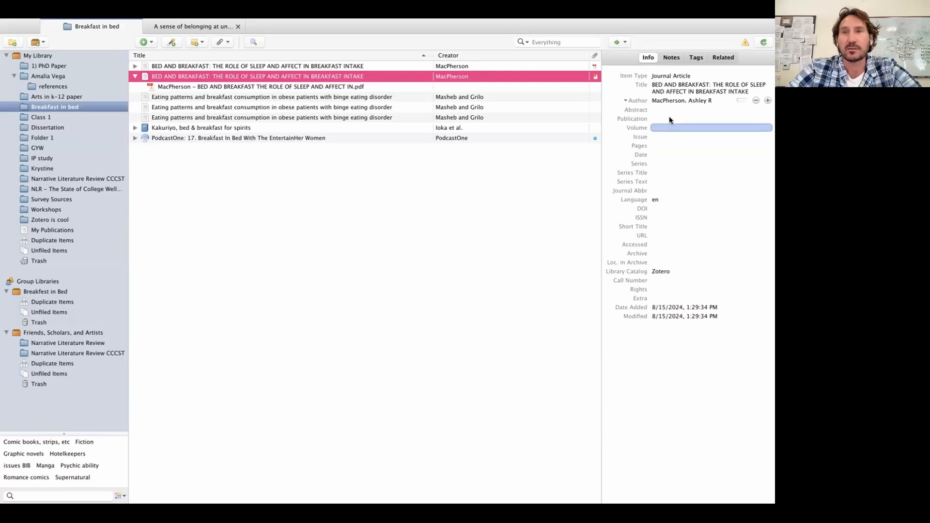
pyautogui.click(658, 111)
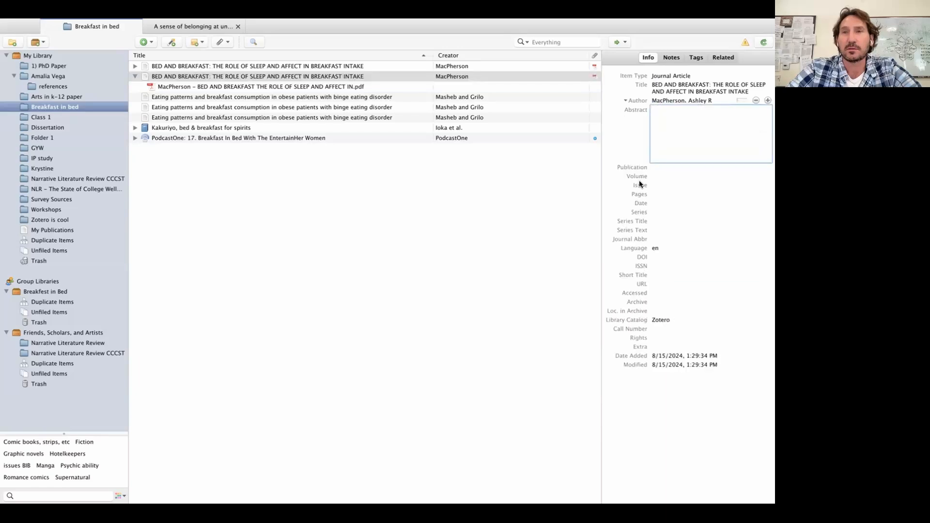
pyautogui.click(652, 166)
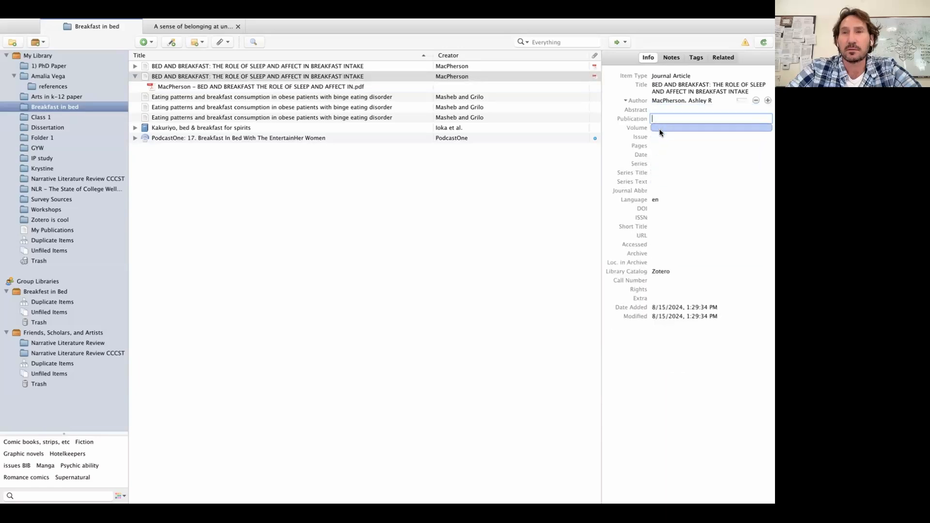
# - Change the new "BED AND BREAKFAST" item's type to Thesis and set its date to 2018
pyautogui.click(665, 76)
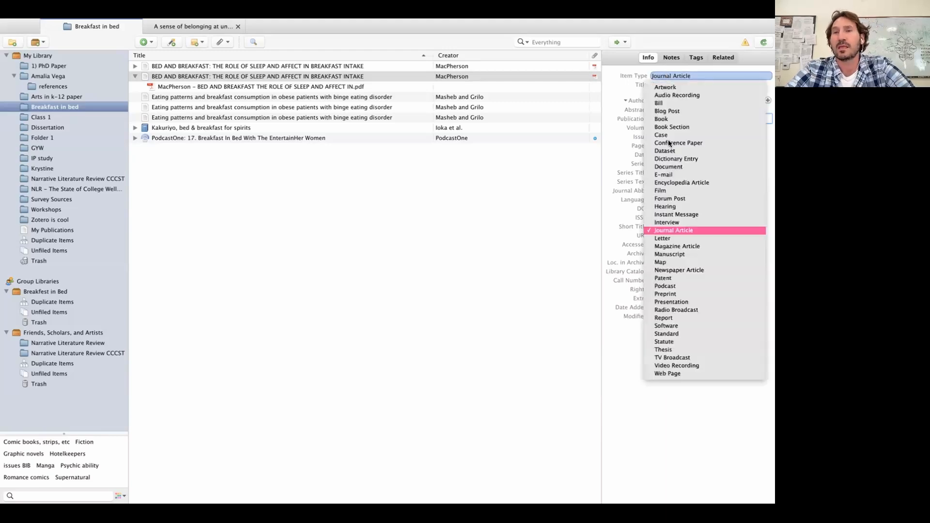
pyautogui.click(666, 348)
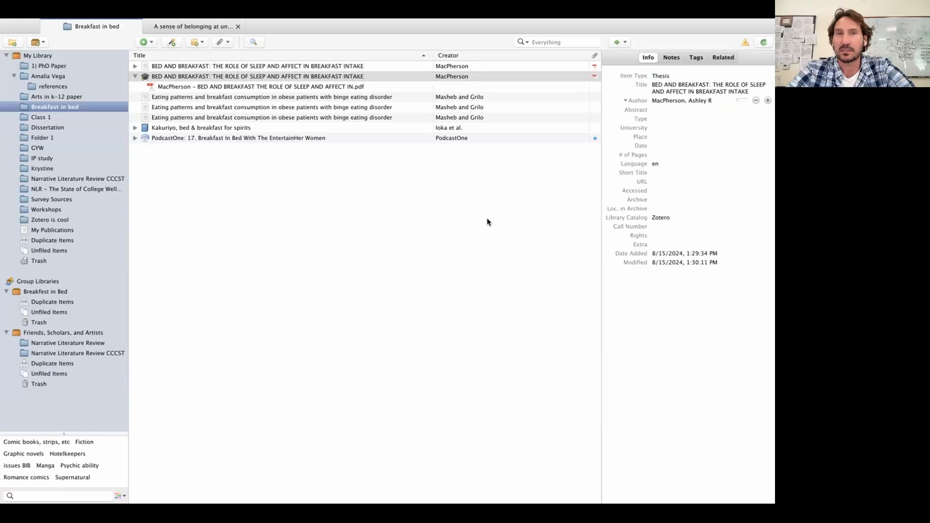
pyautogui.click(670, 145)
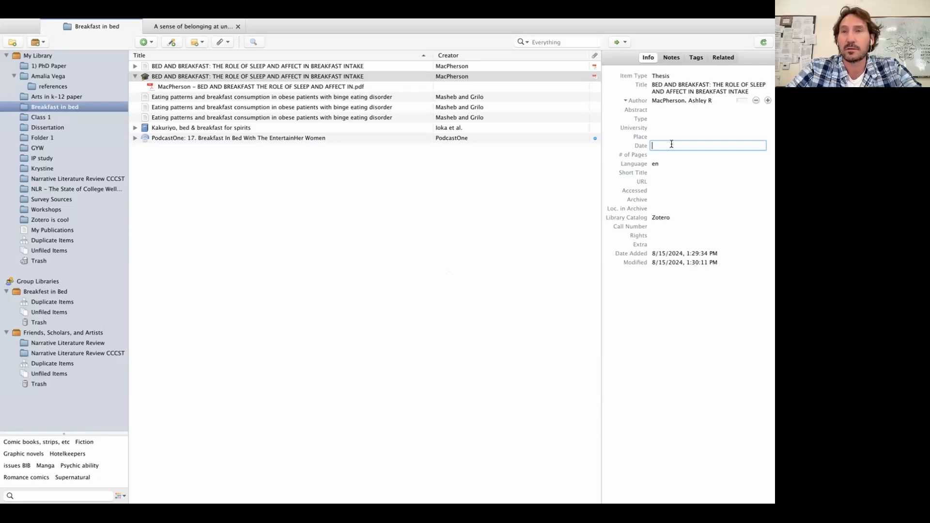
pyautogui.write('201')
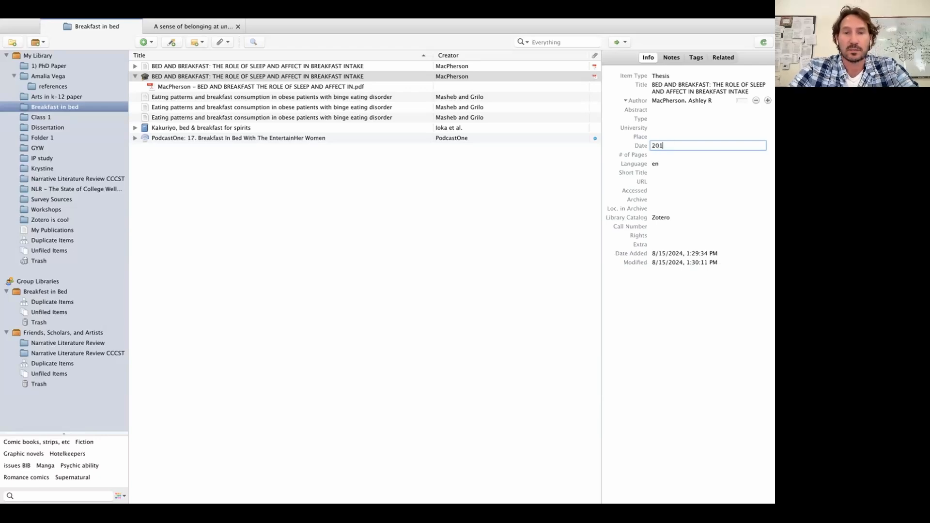
pyautogui.write('8')
pyautogui.click(681, 187)
pyautogui.click(673, 86)
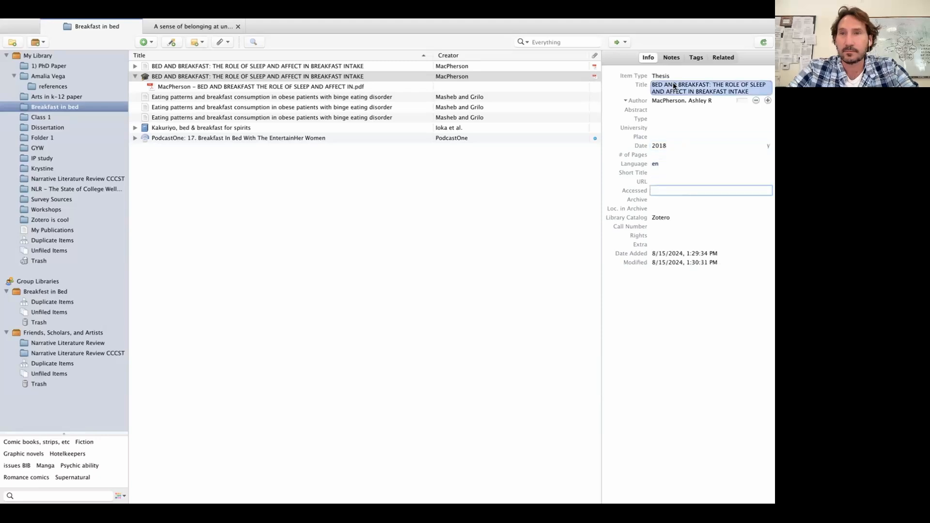
pyautogui.click(658, 100)
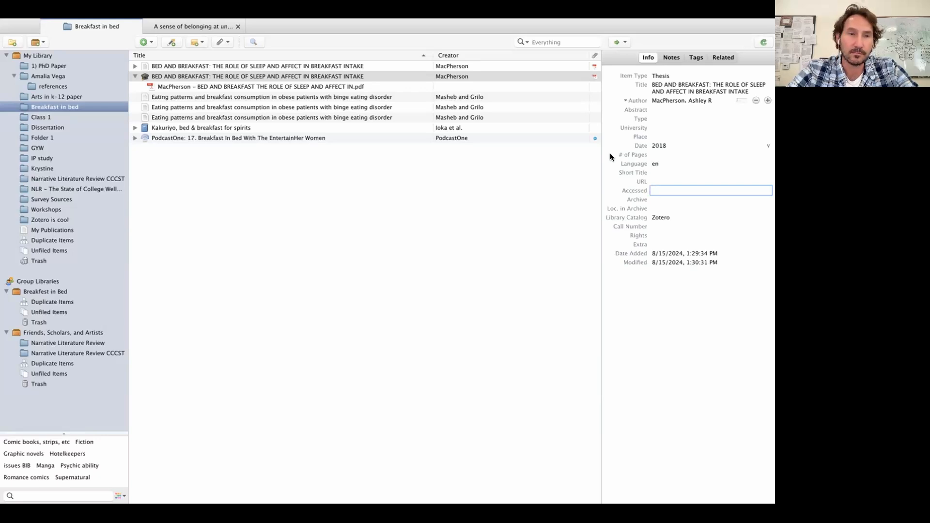
# - Switch to the browser, open the PodcastOne "17. Breakfast In Bed With The EntertainHer Women" page and save it to "Breakfast in bed" with the Zotero connector
pyautogui.press('super+Tab')
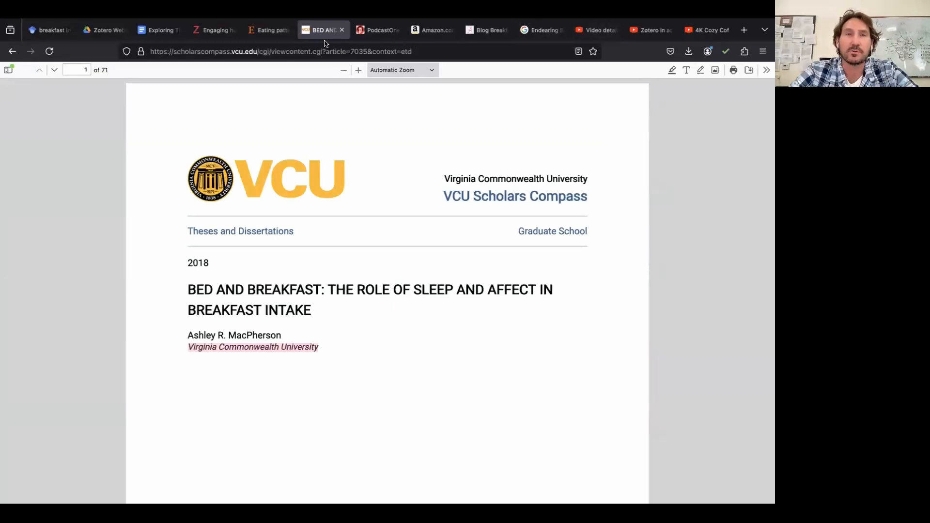
pyautogui.click(424, 36)
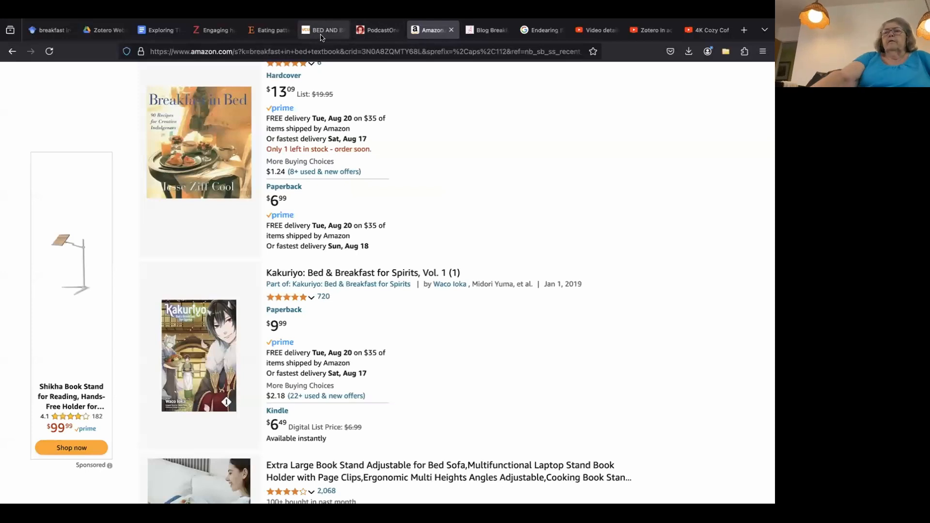
pyautogui.click(487, 34)
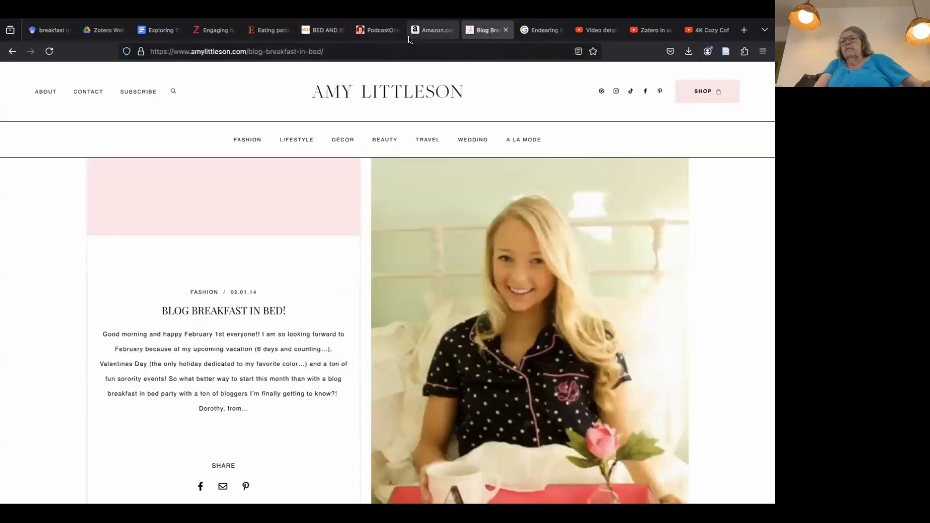
pyautogui.click(371, 36)
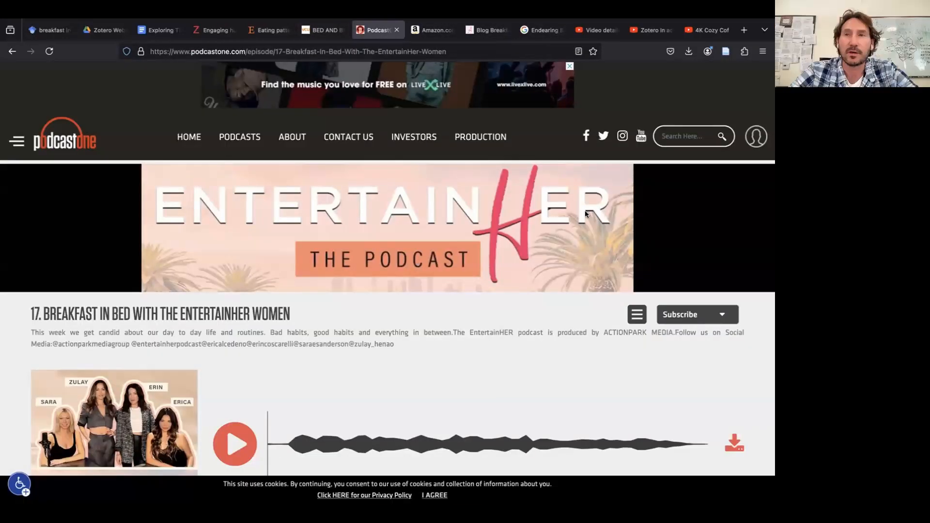
pyautogui.click(722, 52)
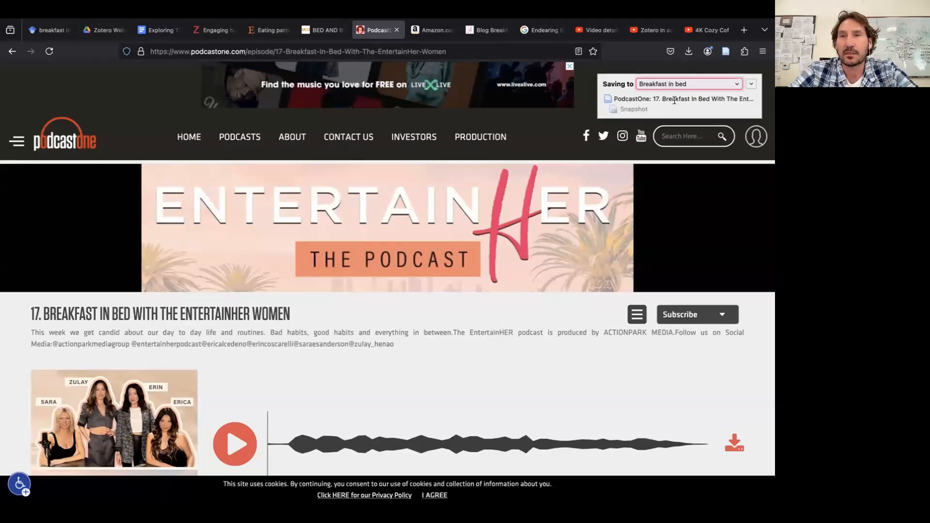
# - Copy the past episode title "67. Mom. Mom. Mom. Mom Guilt" from the podcast page
pyautogui.scroll(-5, 376, 233)
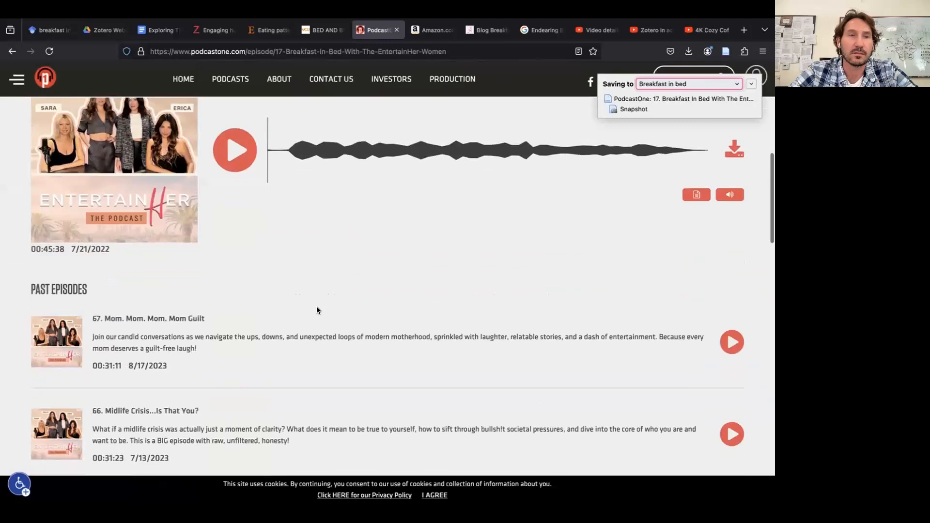
pyautogui.scroll(-3, 317, 310)
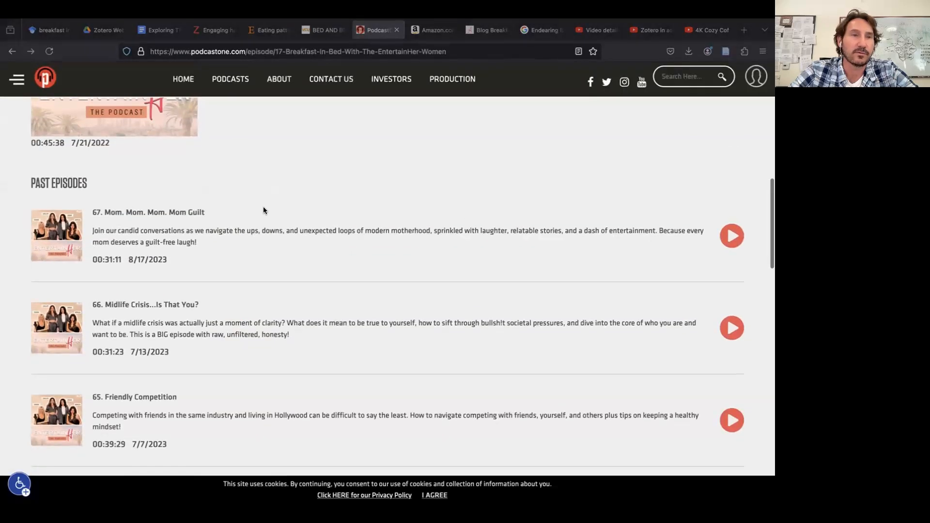
pyautogui.moveTo(207, 215); pyautogui.dragTo(89, 210)
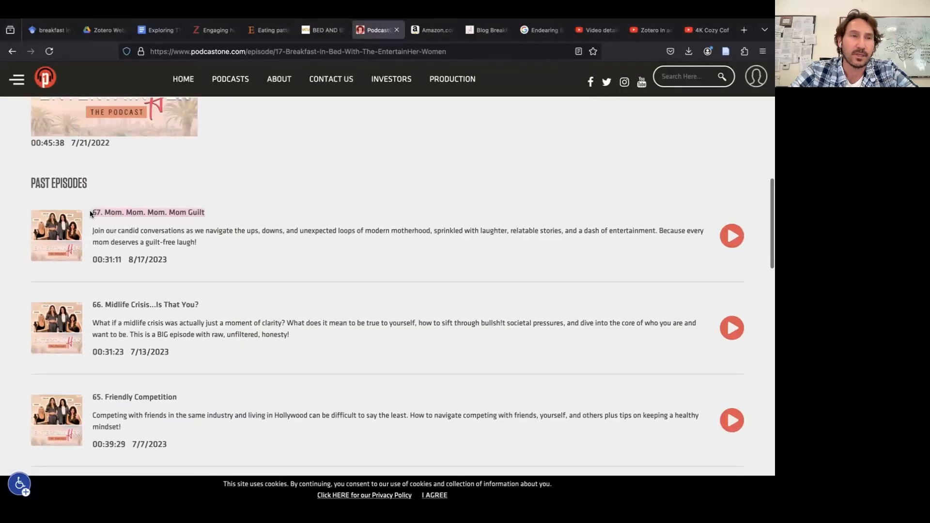
pyautogui.rightClick(112, 211)
pyautogui.click(164, 315)
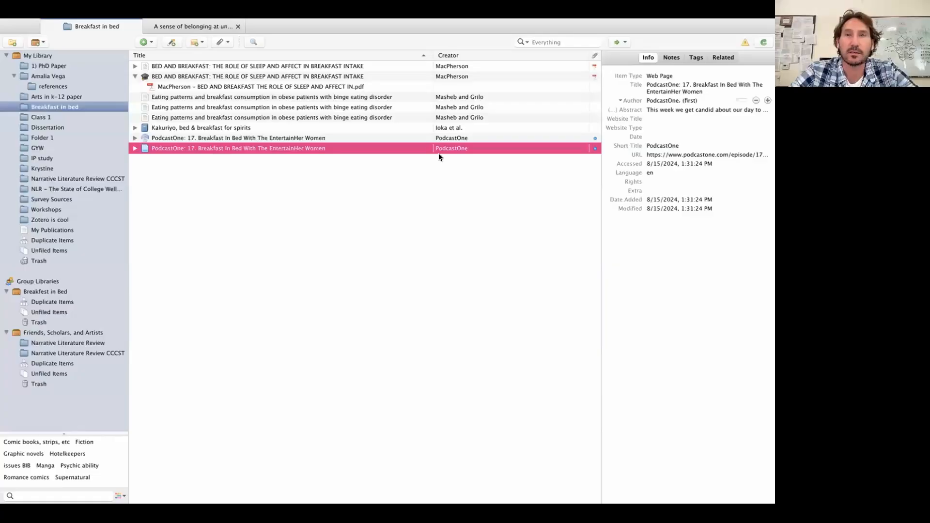
# - In Zotero, change the new PodcastOne item's type to Podcast and set its episode number to "EntertainHER 67. Mom. Mom. Mom. Mom Guilt"
pyautogui.click(671, 76)
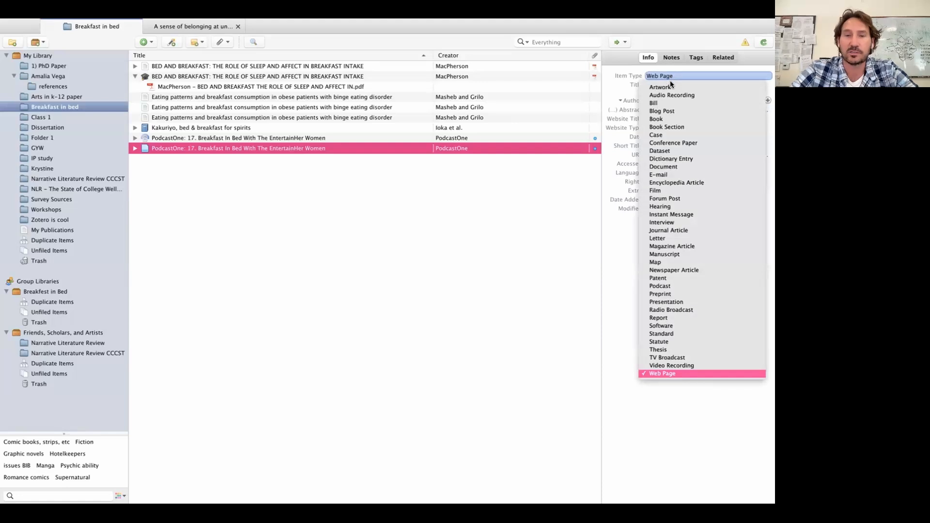
pyautogui.click(678, 286)
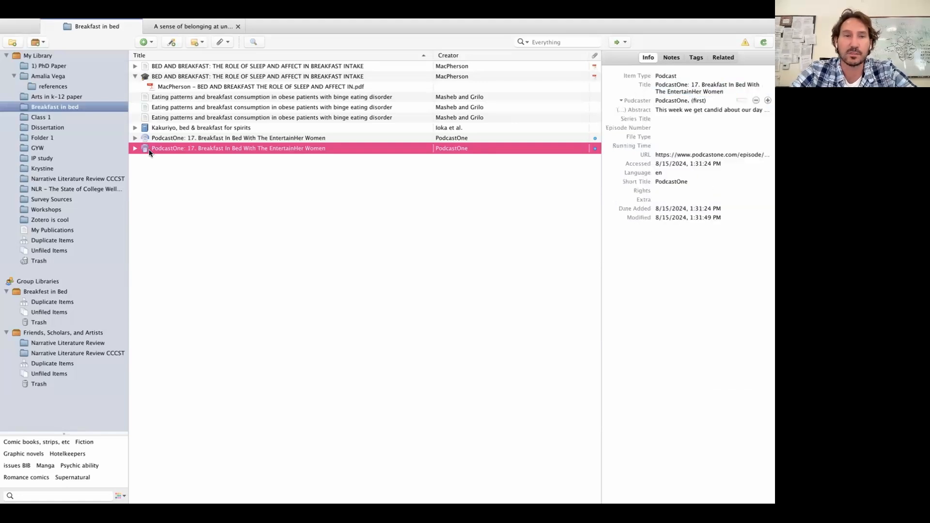
pyautogui.click(657, 126)
pyautogui.press('super+v')
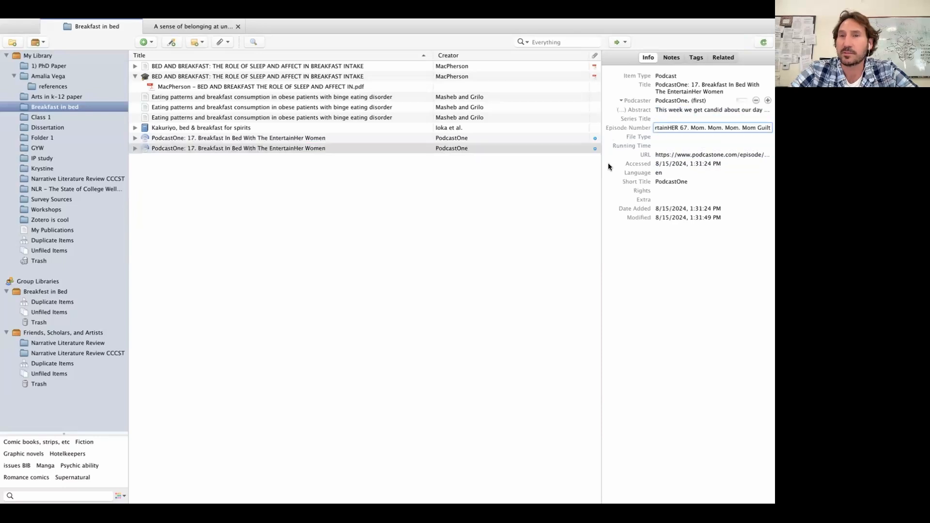
pyautogui.press('Return')
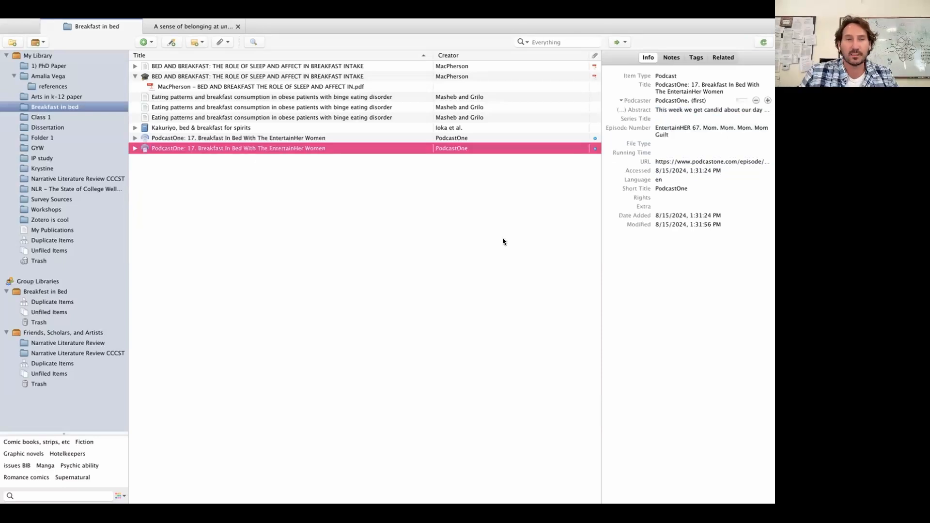
# - Switch to the browser, open the Amazon listing for "Kakuriyo: Bed & Breakfast for Spirits, Vol. 1" and reveal its ISBN details
pyautogui.press('super+Tab')
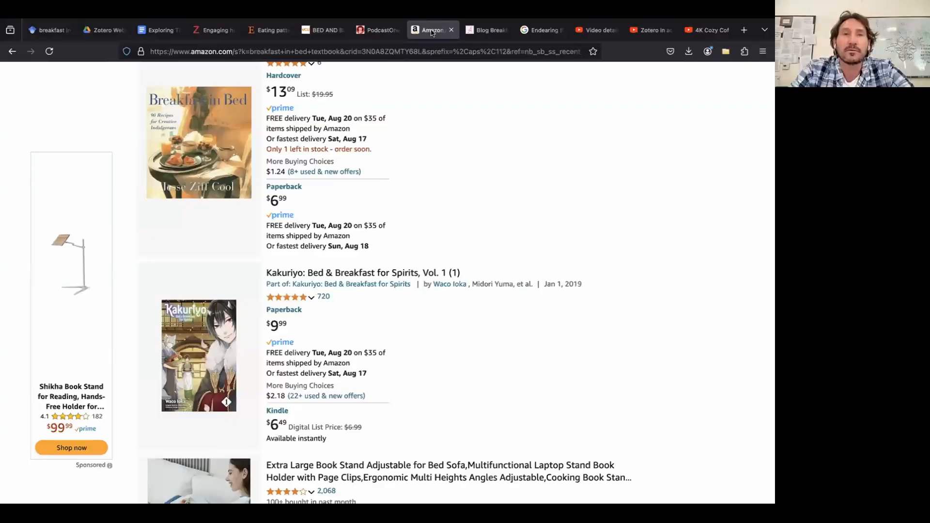
pyautogui.scroll(-3, 466, 225)
pyautogui.click(426, 136)
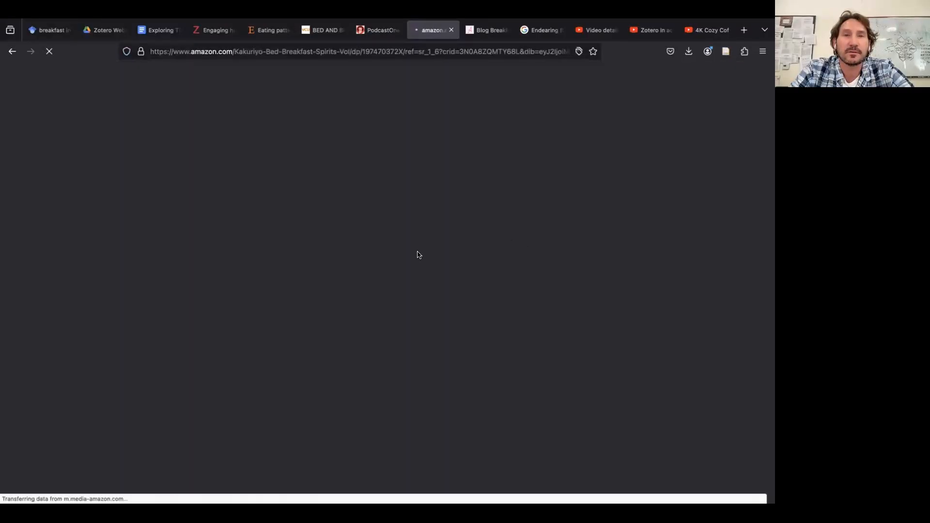
pyautogui.scroll(-5, 493, 192)
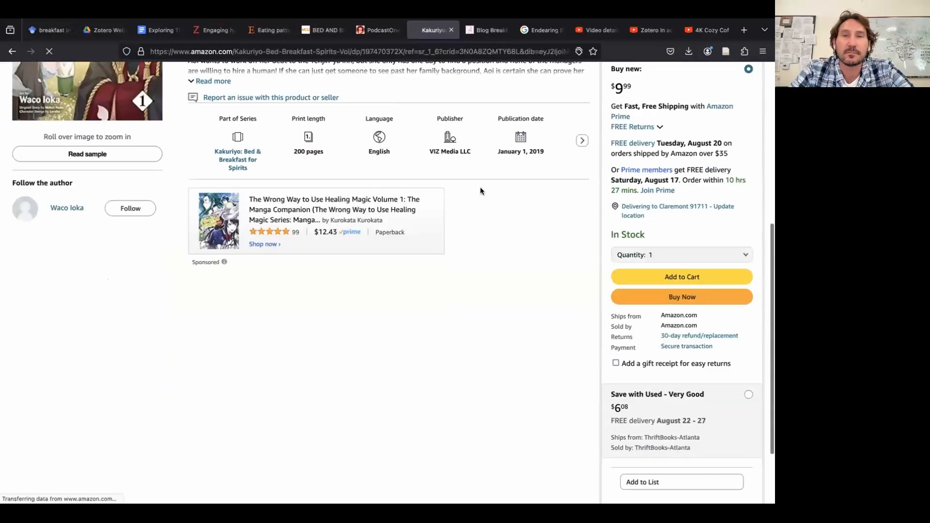
pyautogui.click(581, 141)
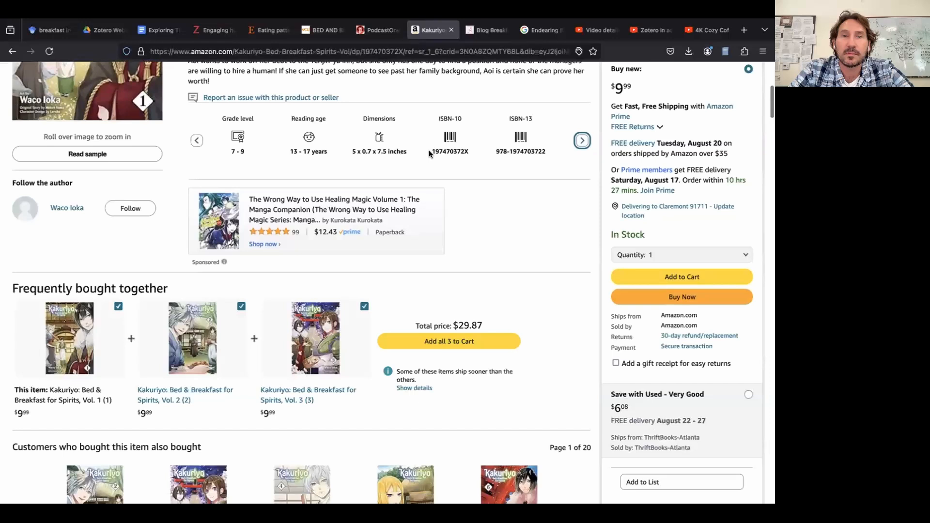
pyautogui.moveTo(429, 154); pyautogui.dragTo(472, 152)
pyautogui.rightClick(468, 151)
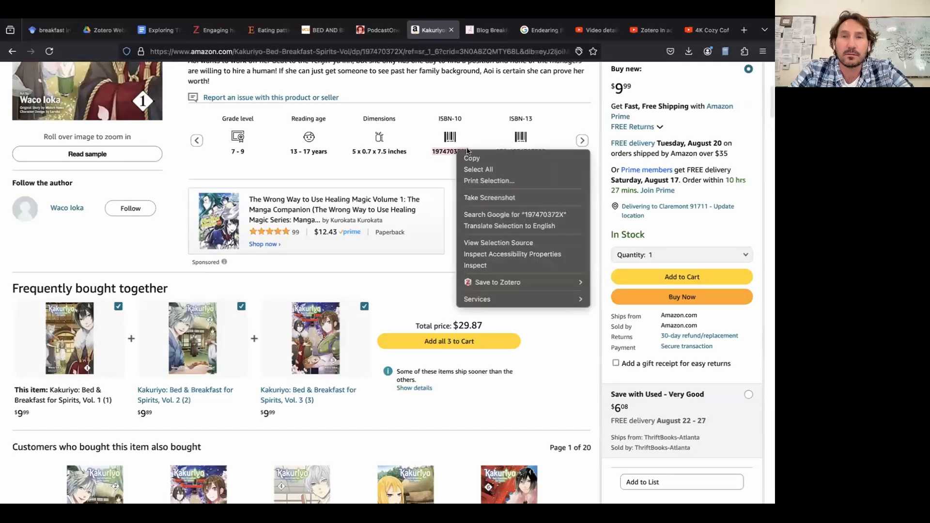
pyautogui.click(484, 159)
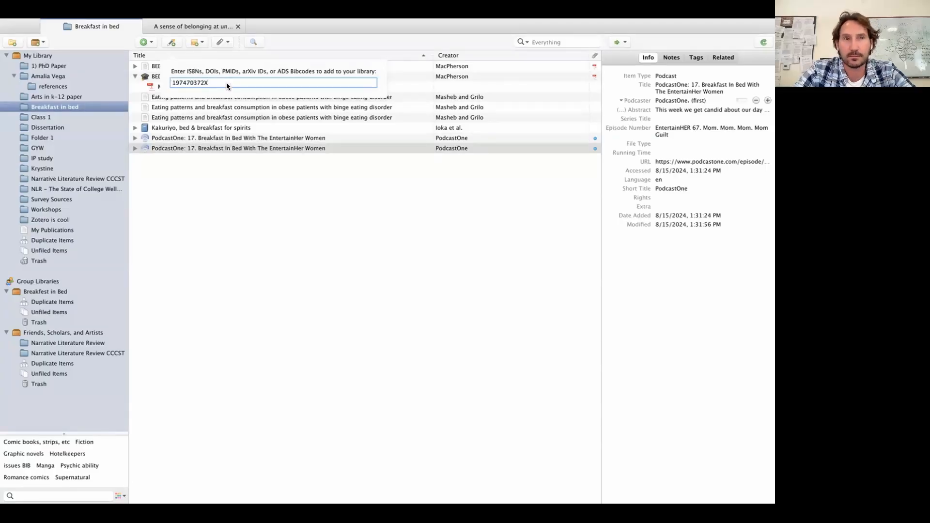
pyautogui.press('Return')
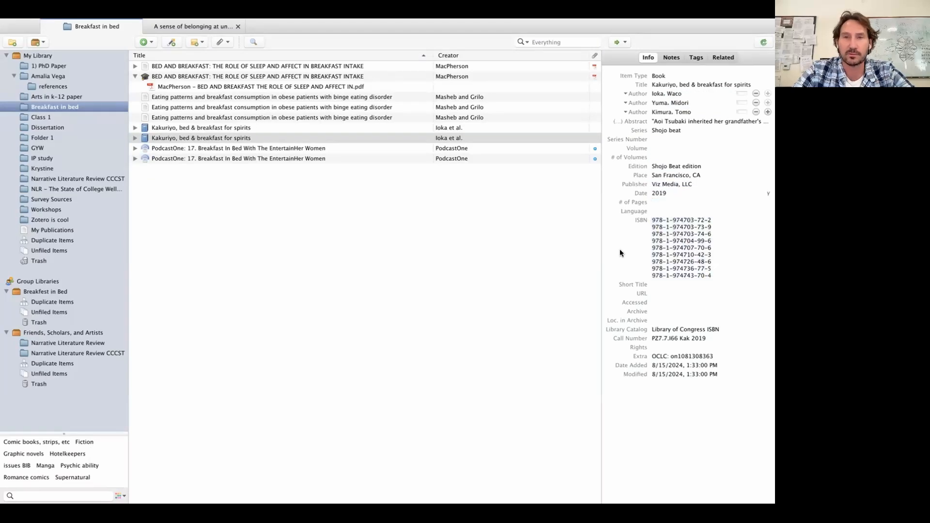
pyautogui.click(249, 257)
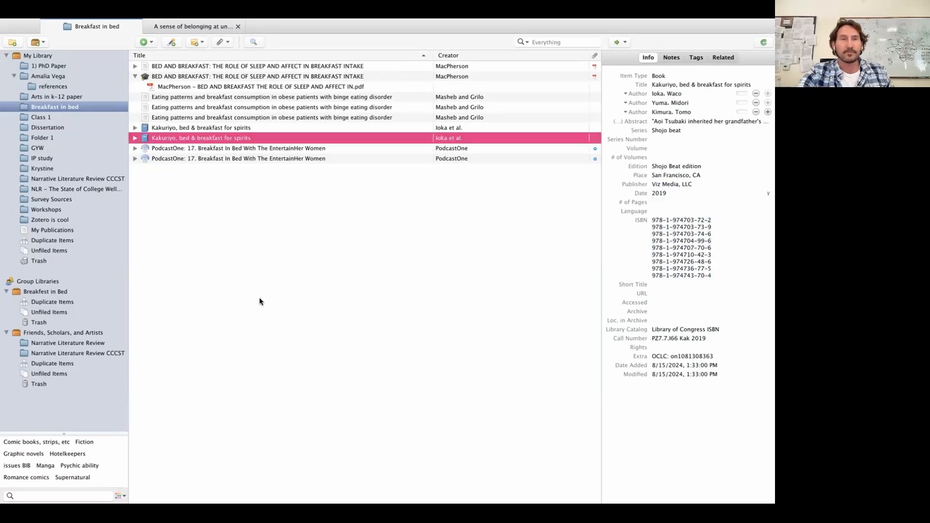
pyautogui.click(236, 67)
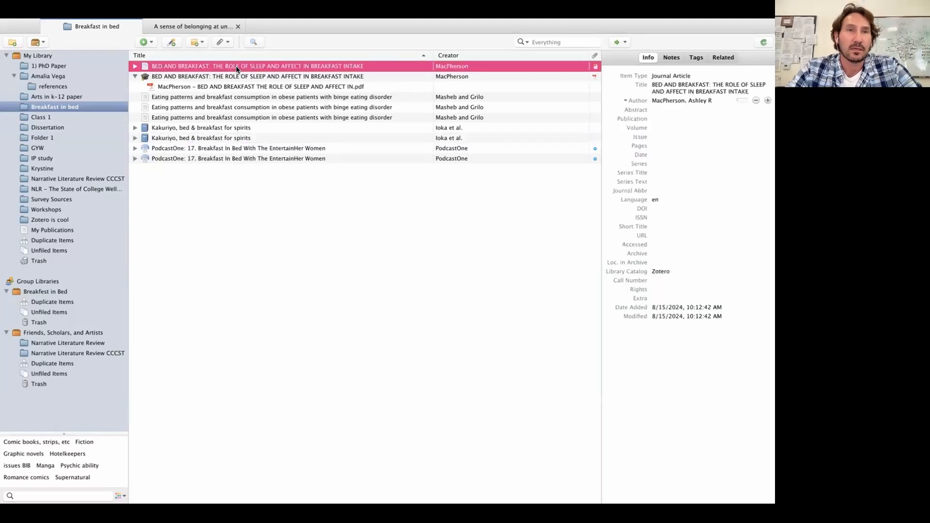
pyautogui.press('super+a')
pyautogui.rightClick(218, 92)
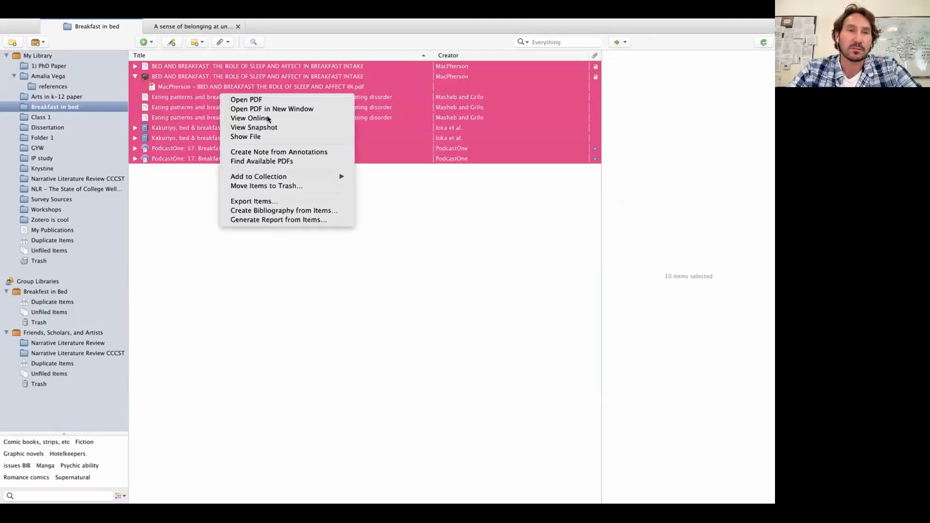
pyautogui.click(179, 212)
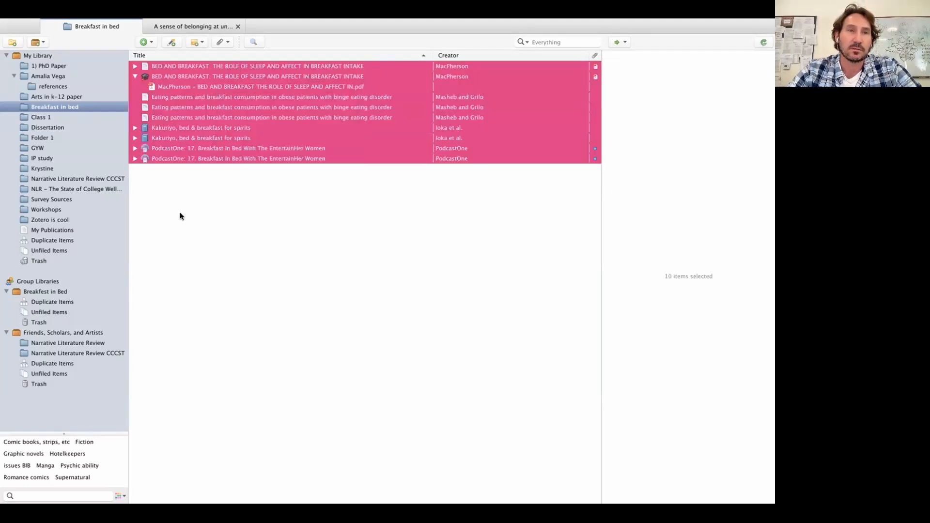
pyautogui.click(196, 129)
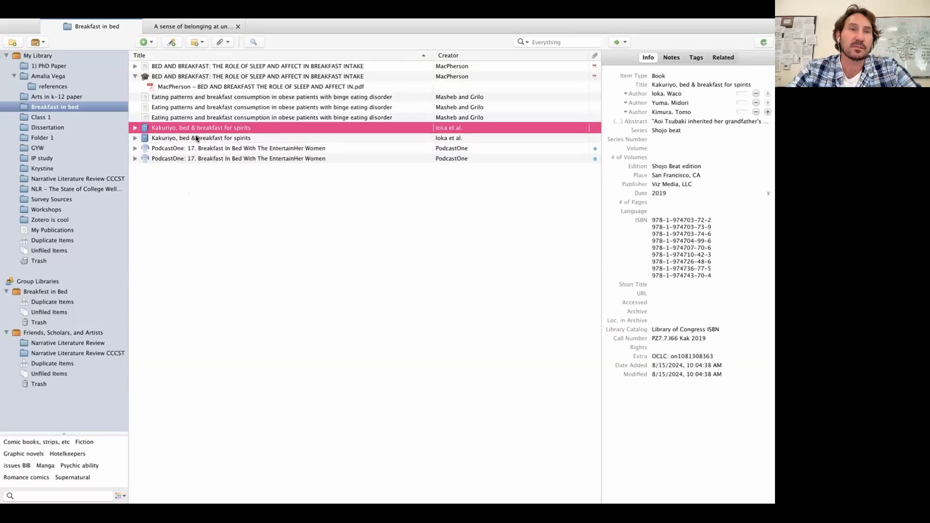
pyautogui.keyDown('shift'); pyautogui.click(197, 138); pyautogui.keyUp('shift')
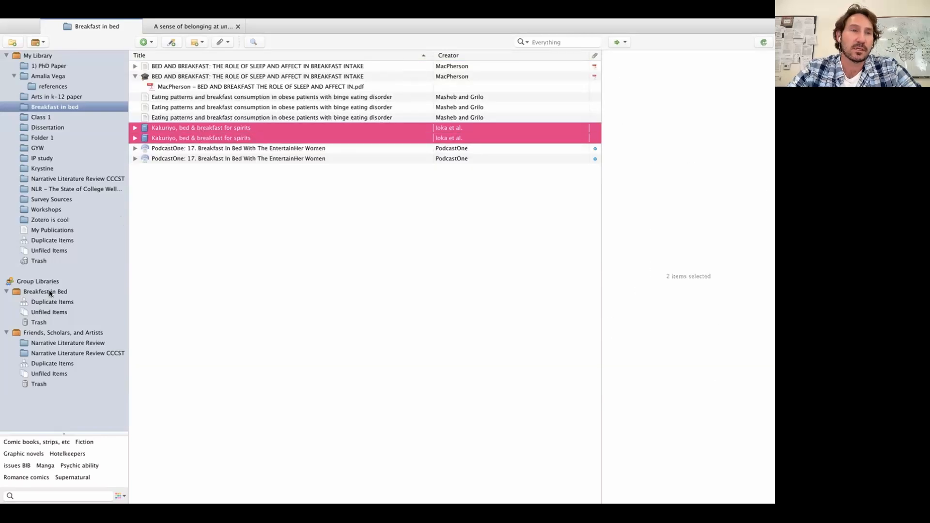
# - Examine My Library's duplicate items and the merge options for the neighbouring Community Participatory and Community-Based Participatory entries
pyautogui.click(33, 239)
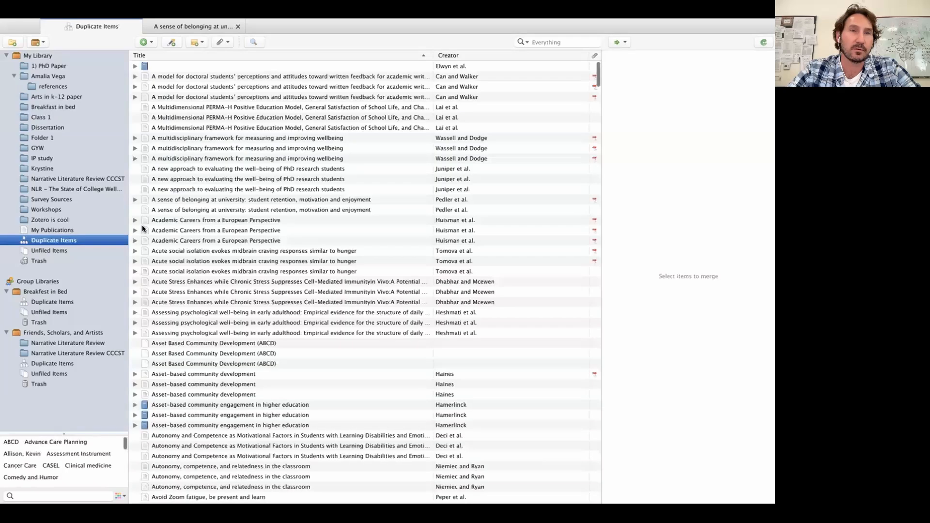
pyautogui.scroll(-2, 232, 110)
pyautogui.scroll(-13, 232, 110)
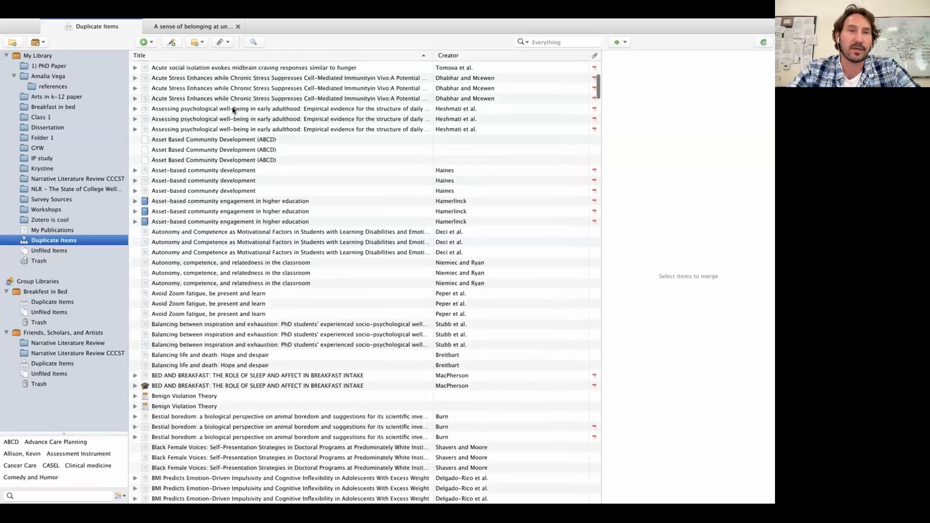
pyautogui.scroll(-14, 232, 106)
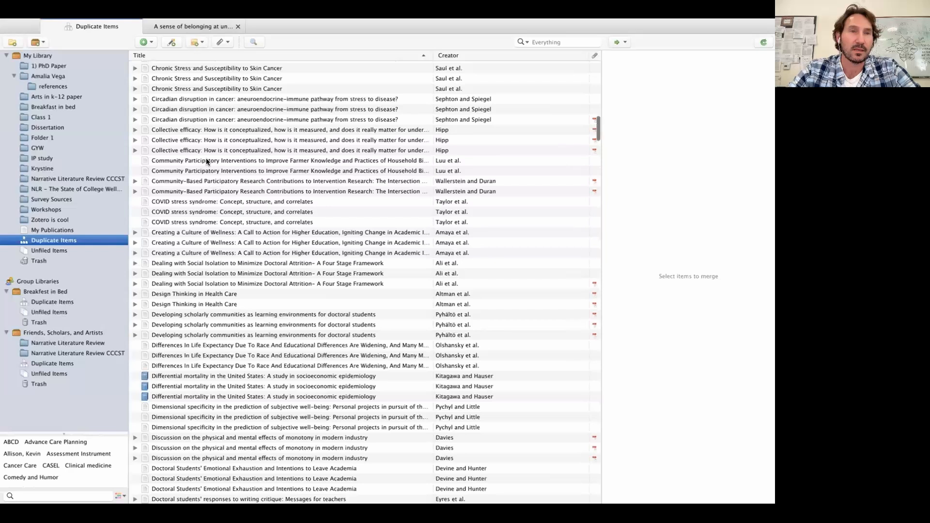
pyautogui.click(206, 161)
pyautogui.keyDown('shift'); pyautogui.click(206, 179); pyautogui.keyUp('shift')
pyautogui.keyDown('shift'); pyautogui.click(205, 192); pyautogui.keyUp('shift')
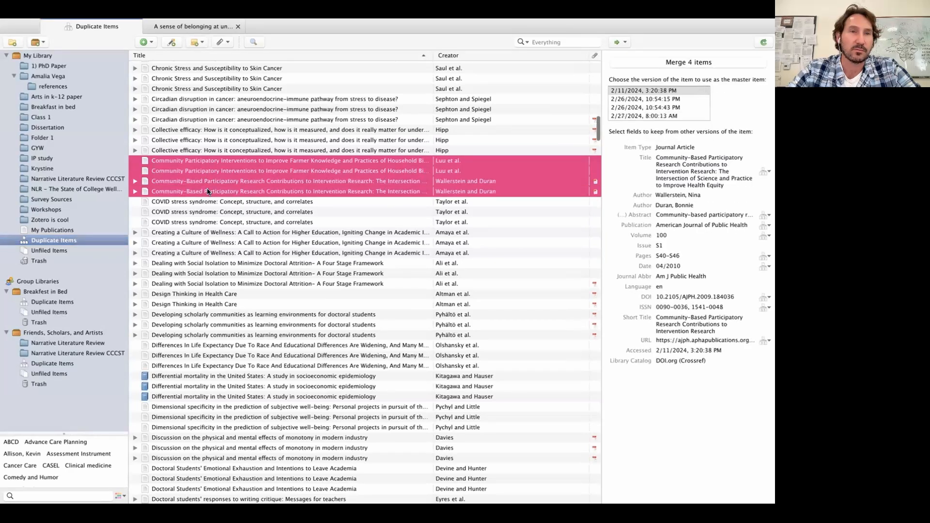
pyautogui.rightClick(206, 191)
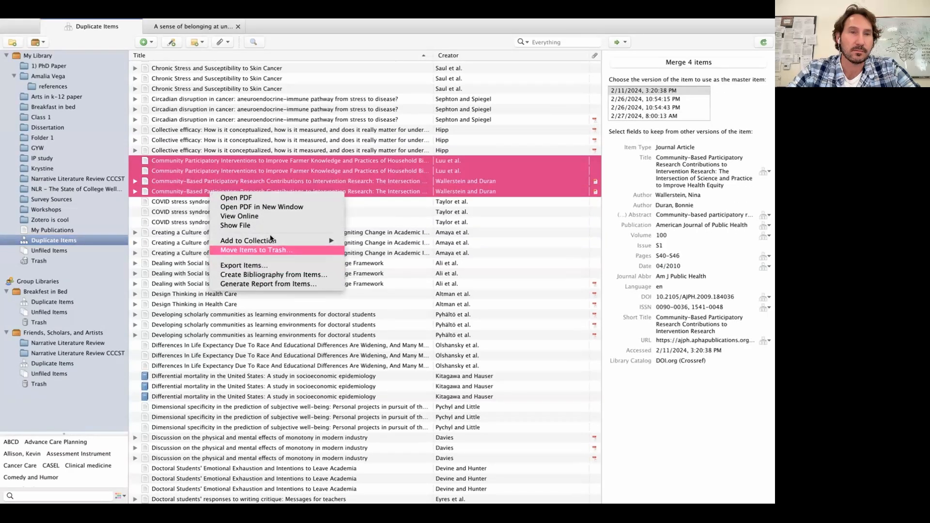
pyautogui.click(95, 219)
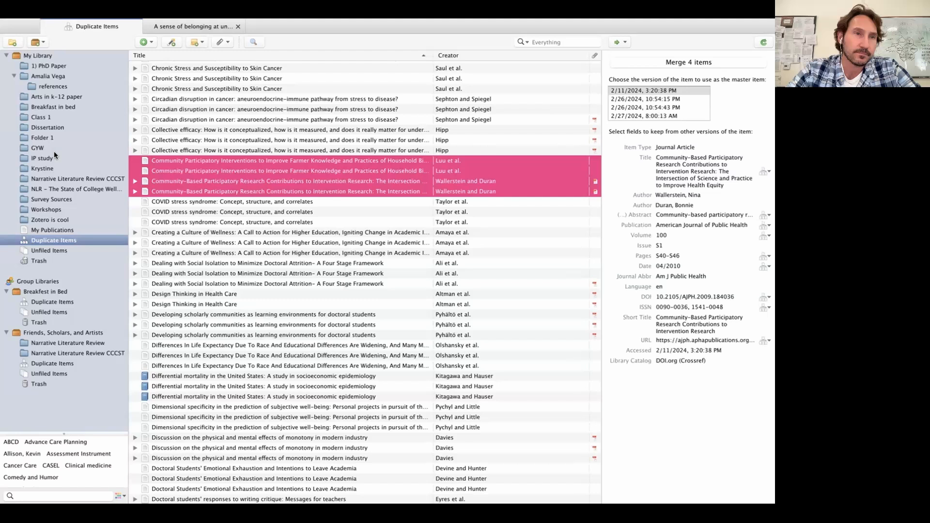
# - Merge the two "Kakuriyo, bed & breakfast for spirits" entries in the "Breakfast in bed" collection and select the merged book
pyautogui.click(59, 108)
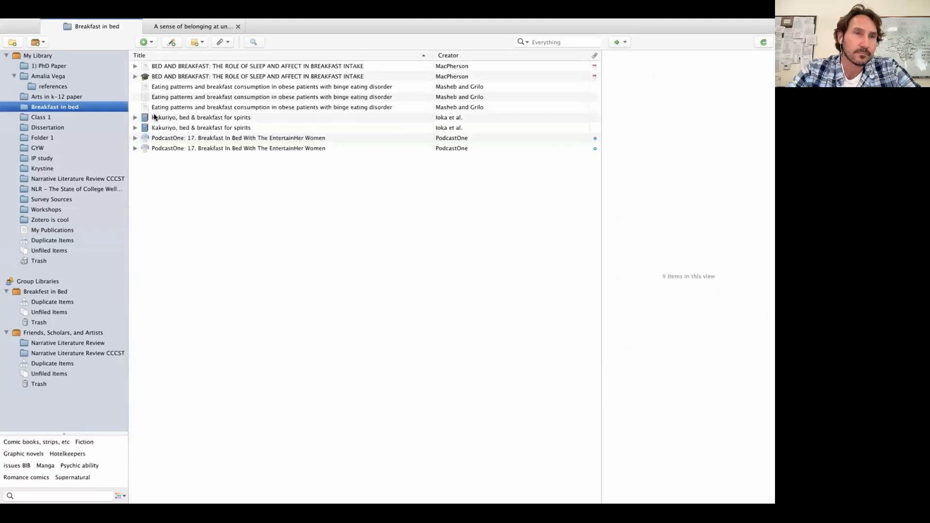
pyautogui.click(178, 117)
pyautogui.keyDown('shift'); pyautogui.click(179, 125); pyautogui.keyUp('shift')
pyautogui.rightClick(179, 126)
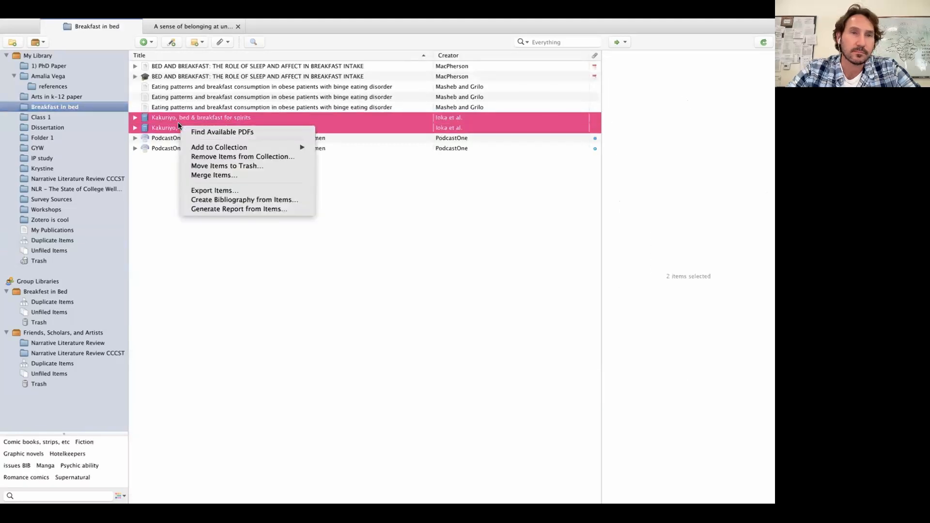
pyautogui.click(245, 174)
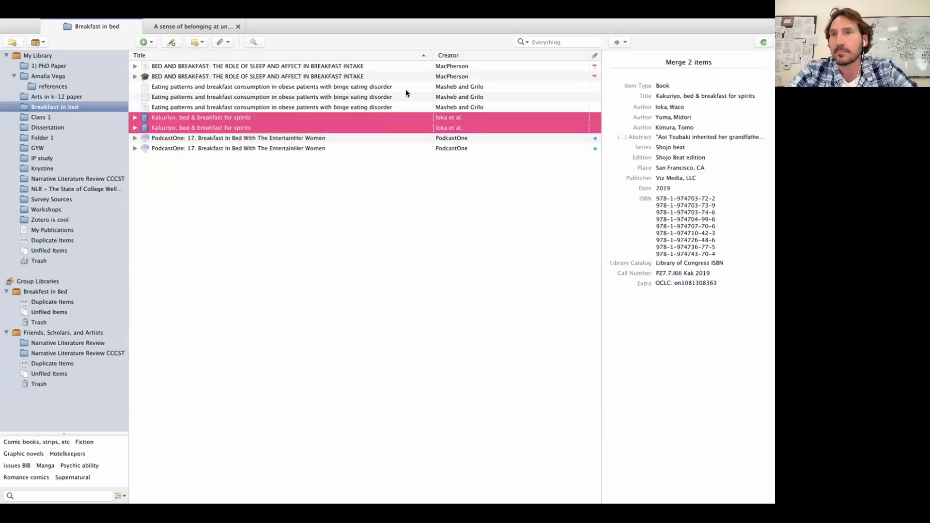
pyautogui.click(739, 63)
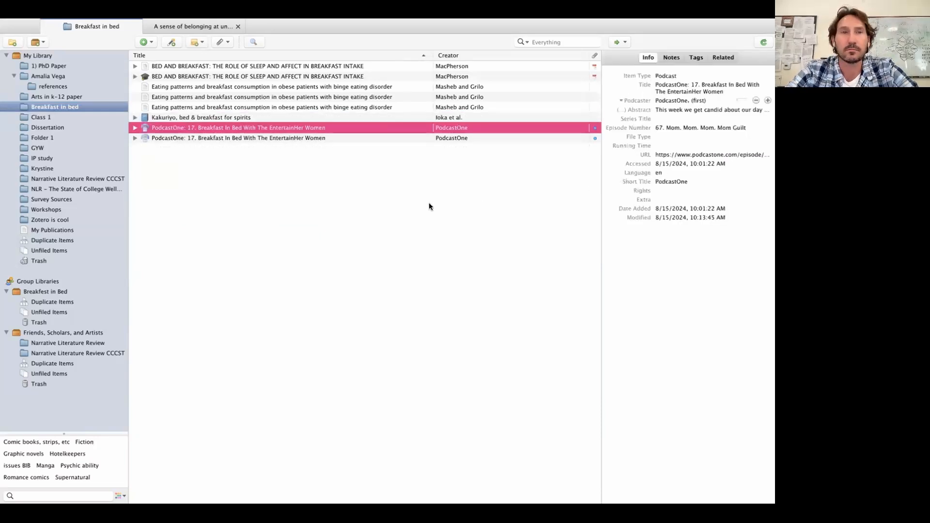
pyautogui.click(280, 118)
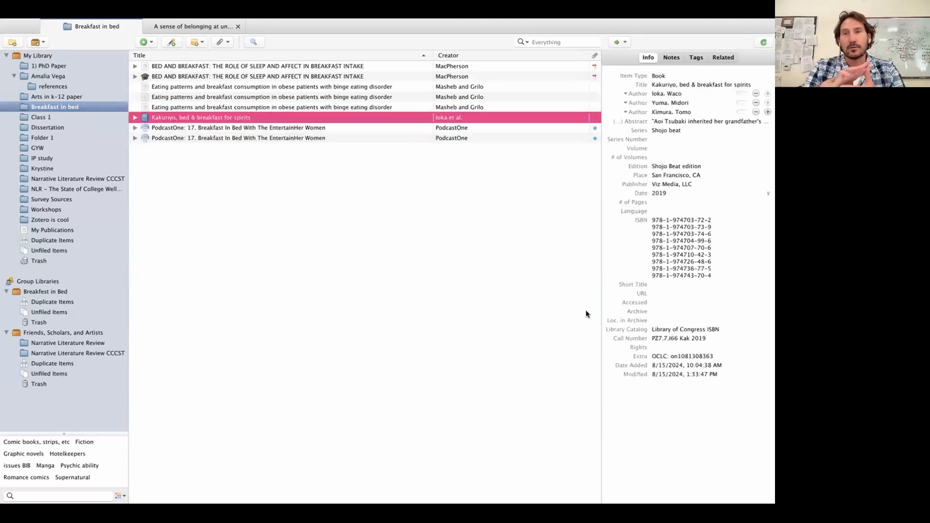
# - Merge the second and third copies of "Eating patterns and breakfast consumption in obese patients with binge eating disorder"
pyautogui.click(330, 96)
pyautogui.keyDown('shift'); pyautogui.click(330, 106); pyautogui.keyUp('shift')
pyautogui.rightClick(332, 107)
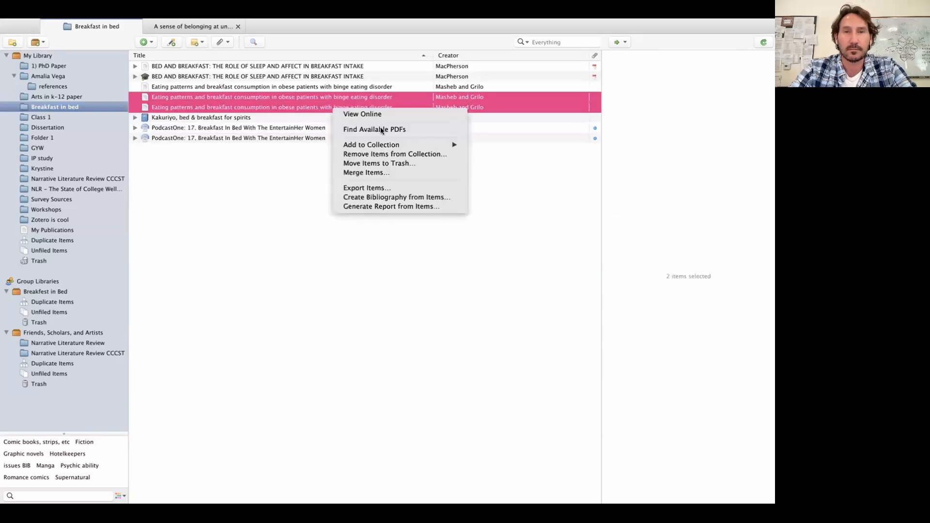
pyautogui.click(382, 171)
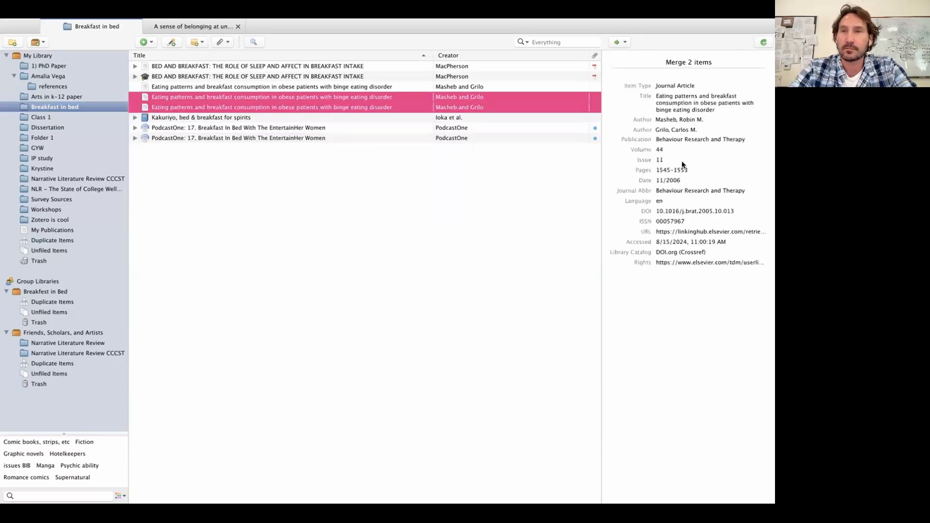
pyautogui.click(695, 62)
# - Merge the two remaining "Eating patterns and breakfast consumption" articles, keeping the 8/15/2024, 9:12:39 AM version as master
pyautogui.click(254, 87)
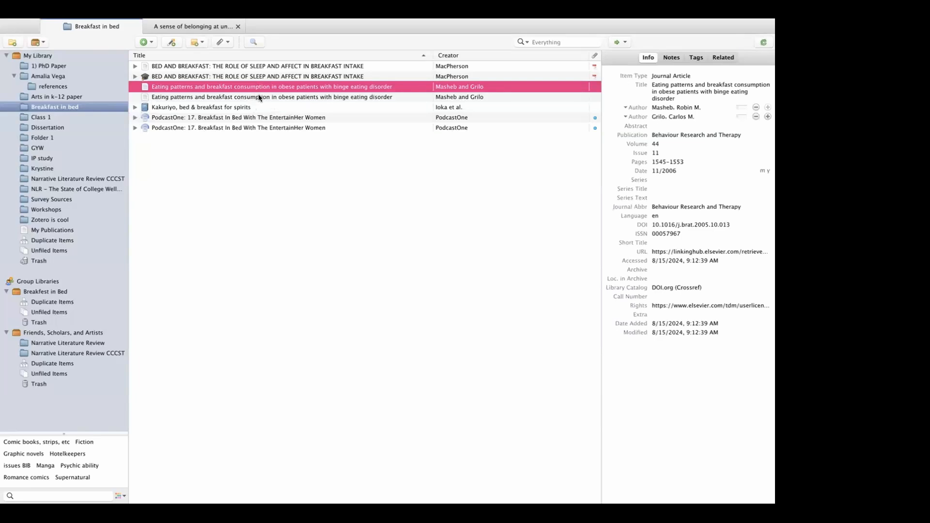
pyautogui.keyDown('shift'); pyautogui.click(258, 96); pyautogui.keyUp('shift')
pyautogui.rightClick(264, 93)
pyautogui.click(215, 180)
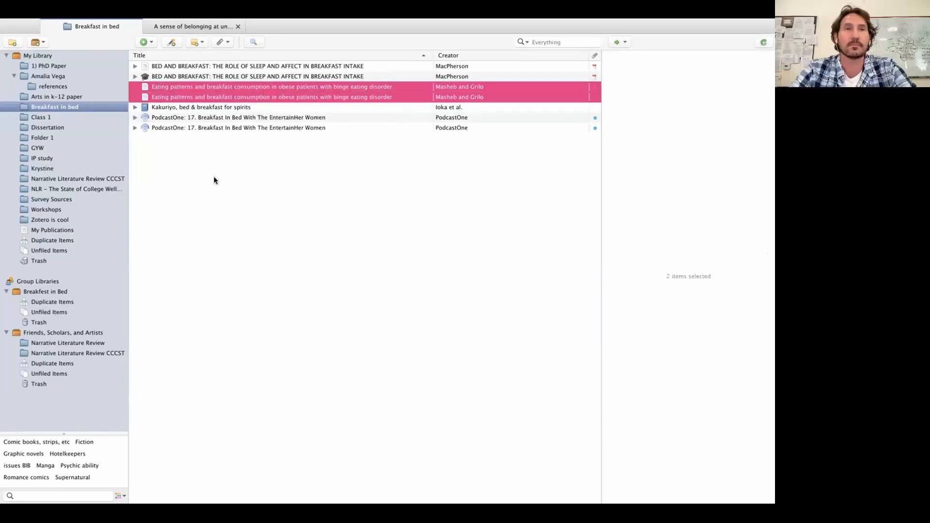
pyautogui.rightClick(409, 88)
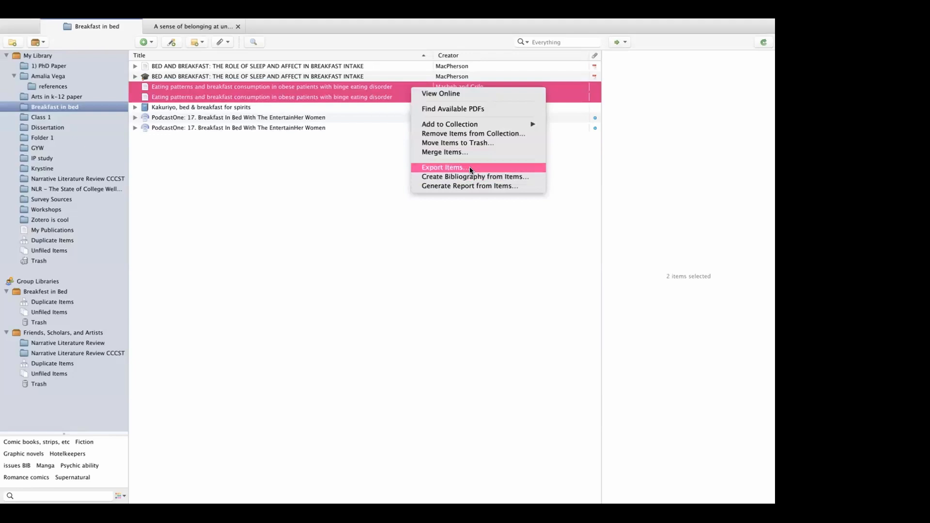
pyautogui.click(472, 152)
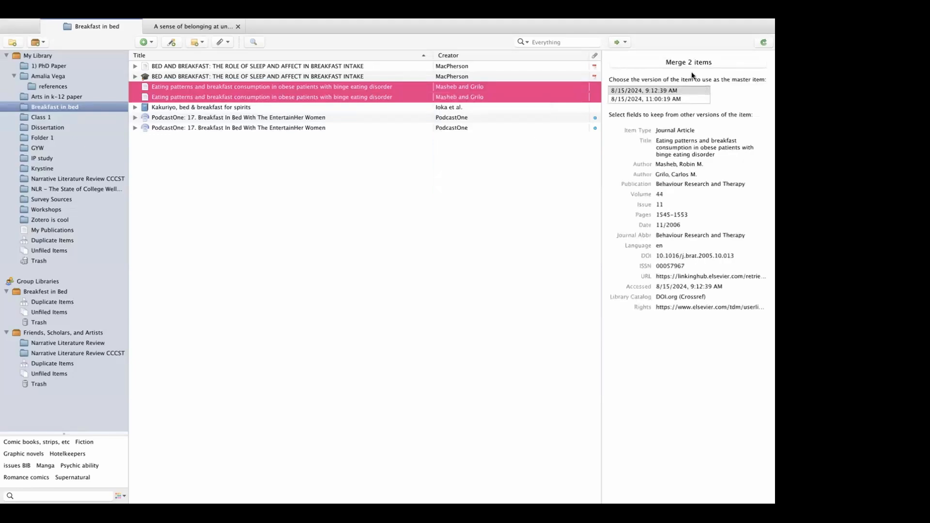
pyautogui.click(703, 60)
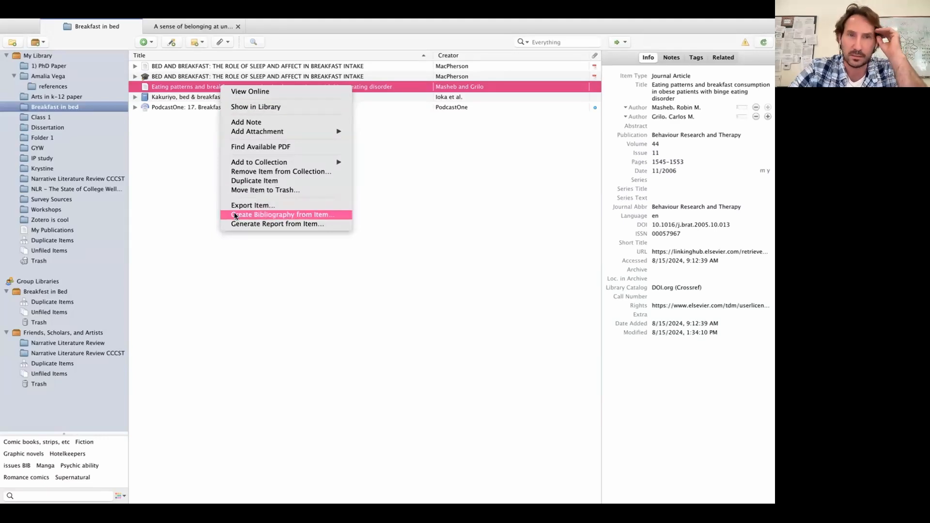
# - Copy an APA 7th edition citation of the "Eating patterns" article and place it in Word under "What is breakfast in bed?"
pyautogui.click(324, 214)
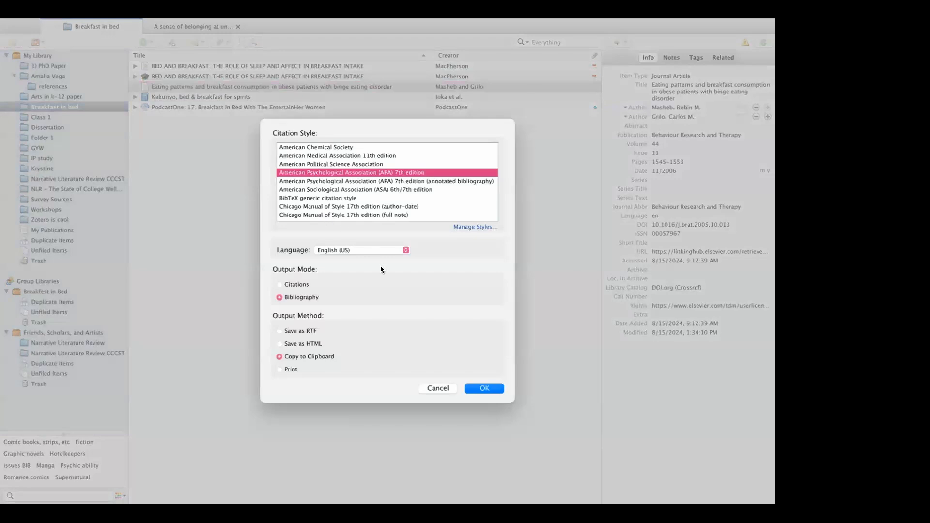
pyautogui.click(279, 298)
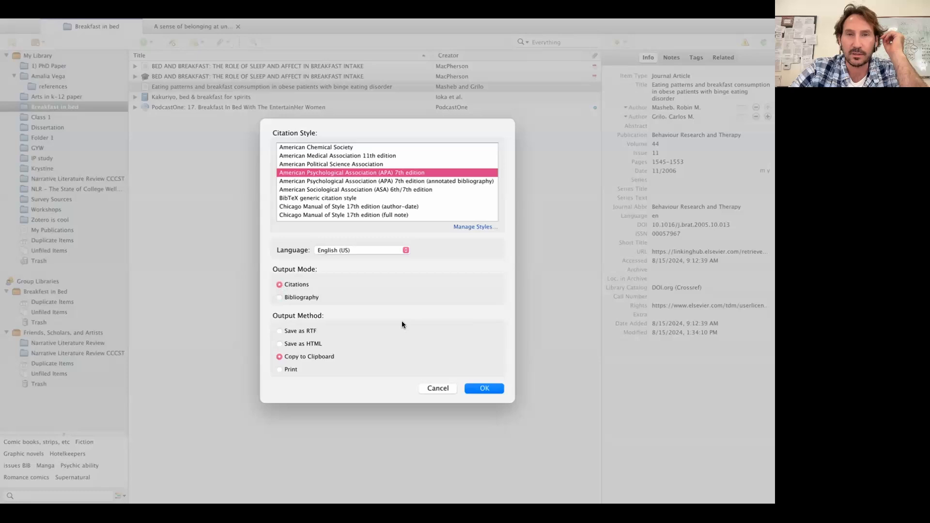
pyautogui.click(473, 388)
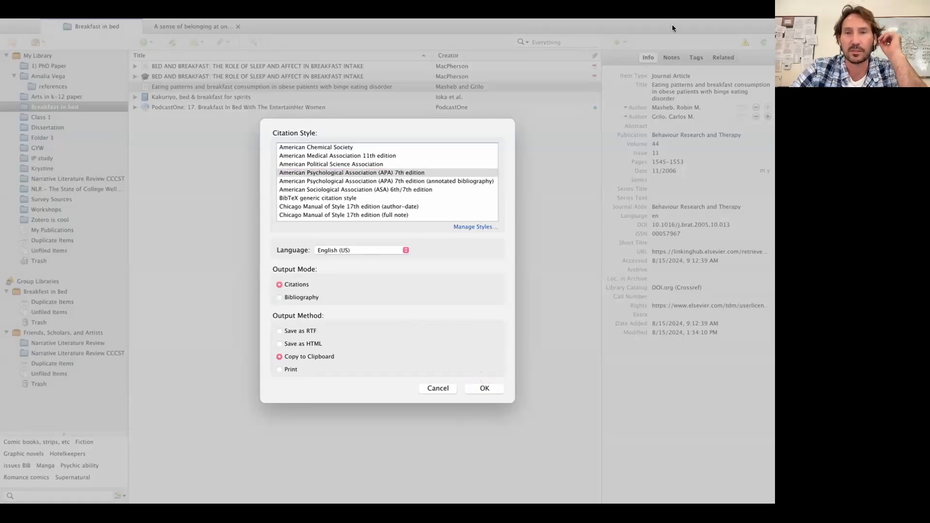
pyautogui.click(490, 390)
pyautogui.click(342, 495)
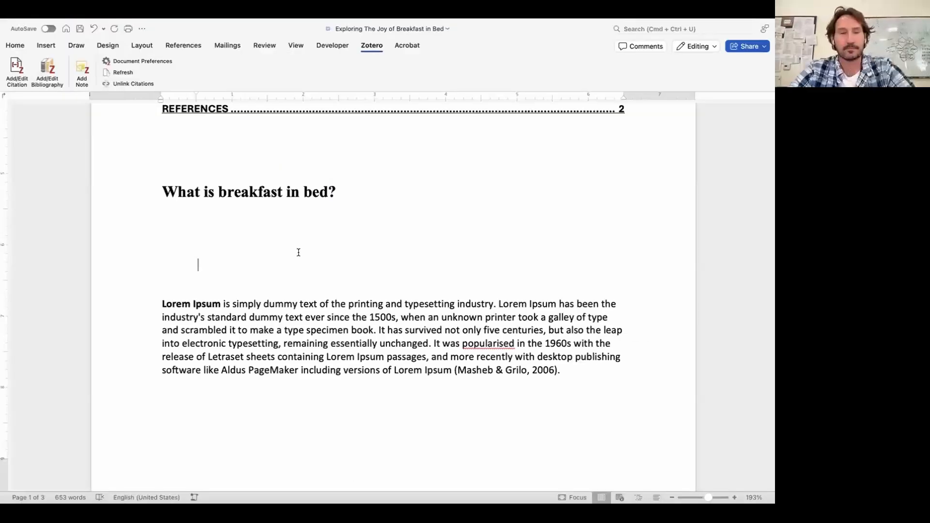
pyautogui.write('(Masheb & Grilo, 2006)')
pyautogui.press('Return')
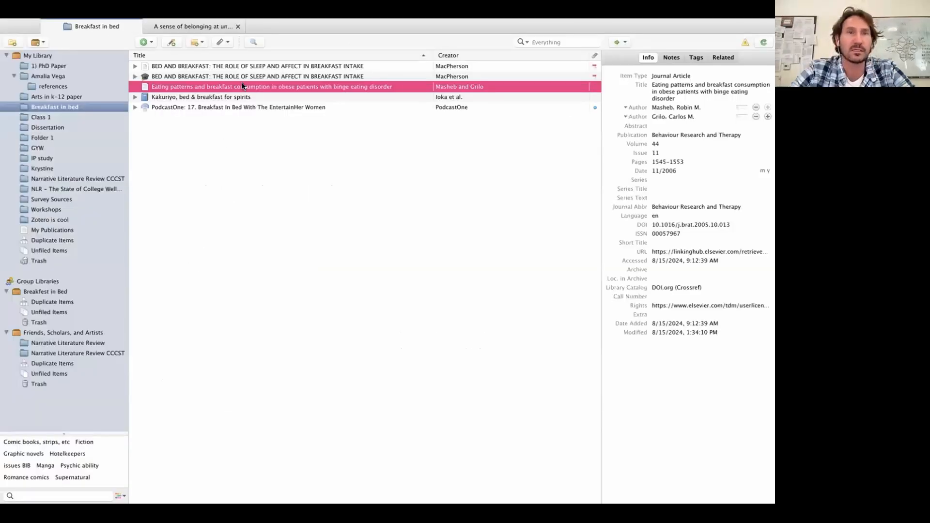
# - Copy the "Eating patterns" article's APA 7th edition bibliography entry from Zotero and place it below the citation in Word
pyautogui.rightClick(242, 86)
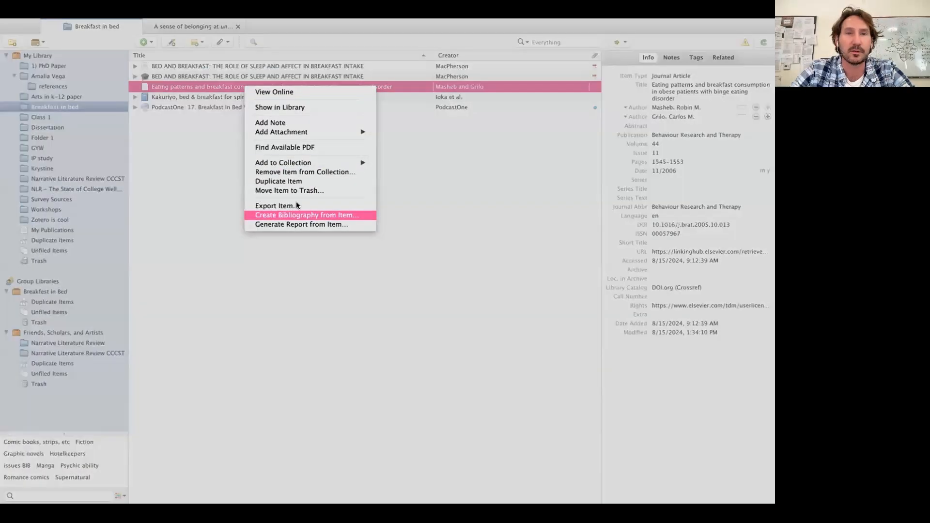
pyautogui.click(296, 215)
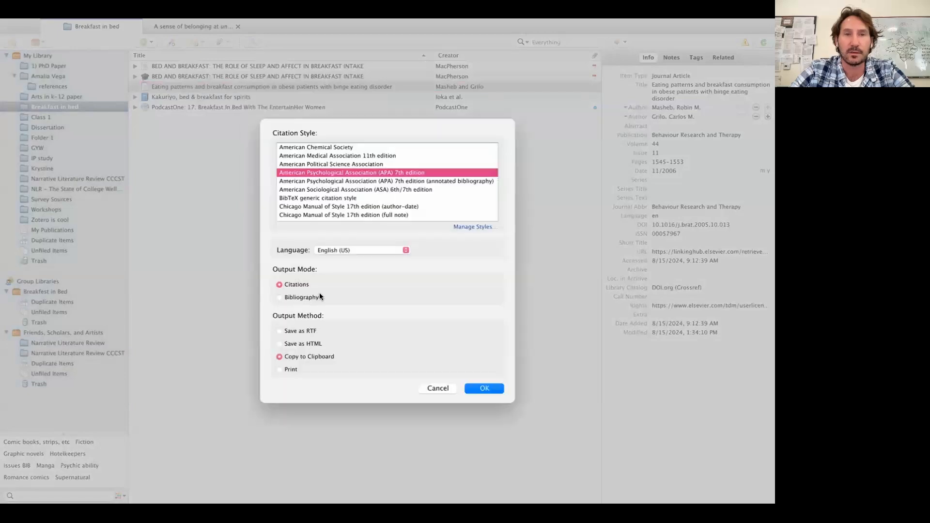
pyautogui.click(286, 297)
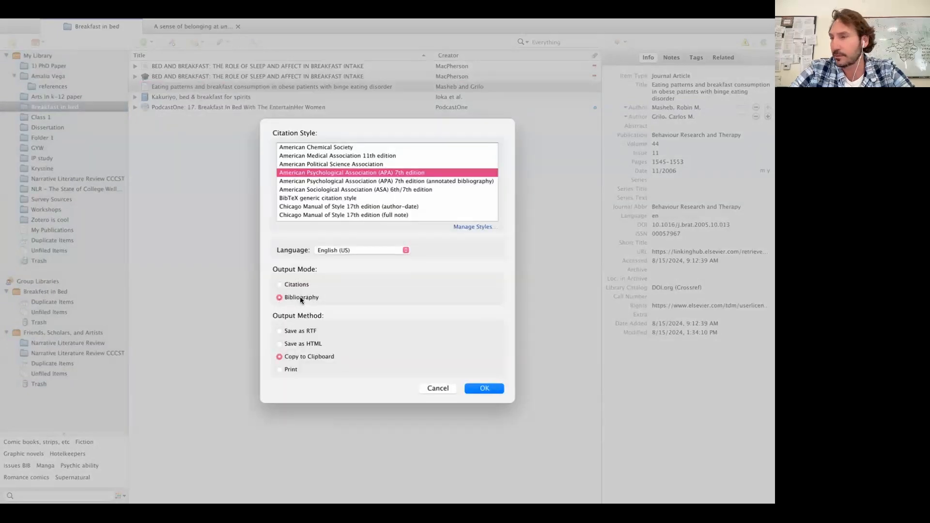
pyautogui.click(477, 387)
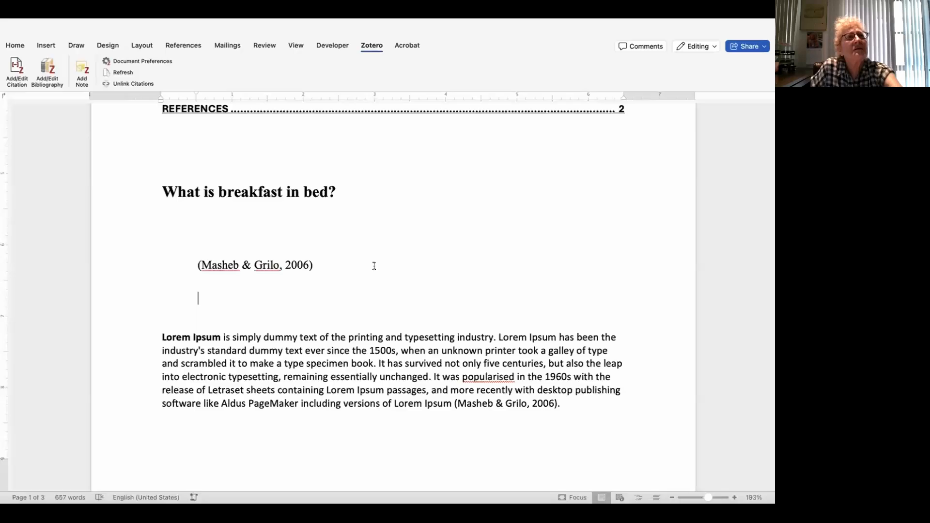
pyautogui.scroll(-5, 293, 266)
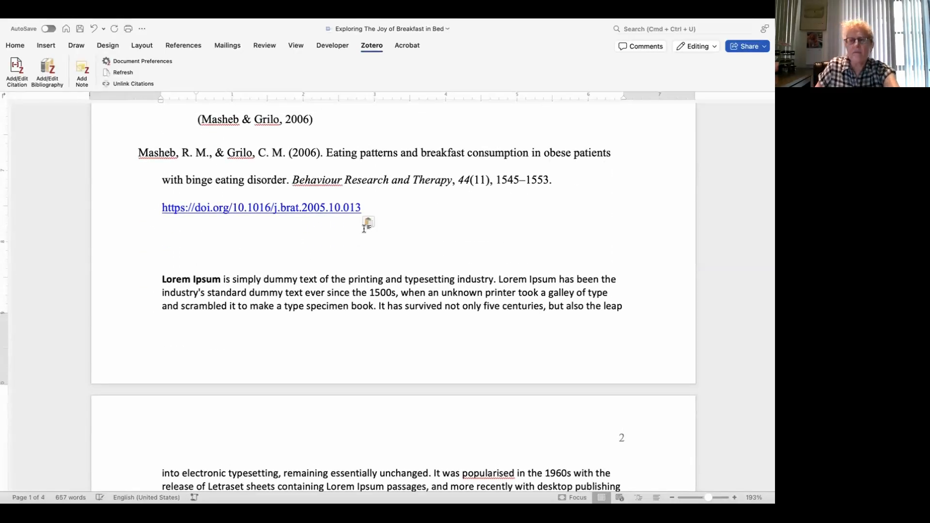
pyautogui.moveTo(364, 226); pyautogui.dragTo(127, 167)
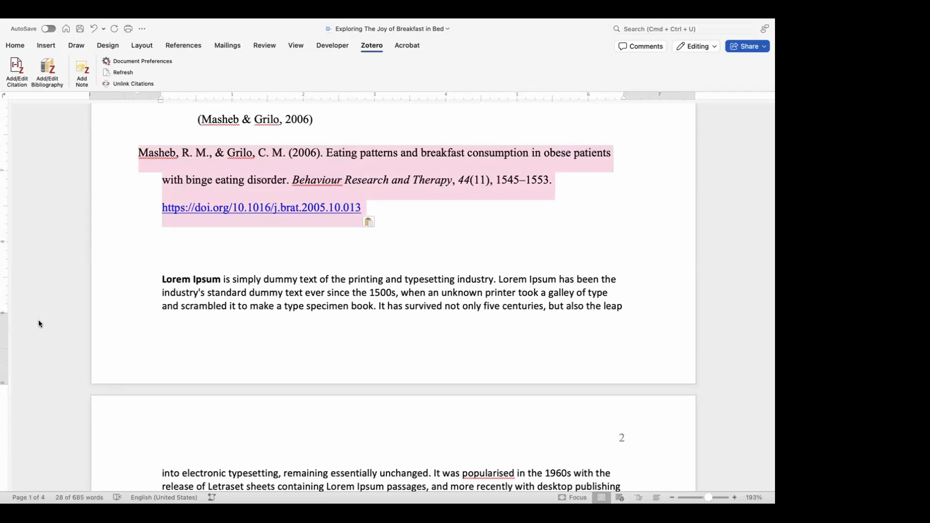
pyautogui.click(337, 244)
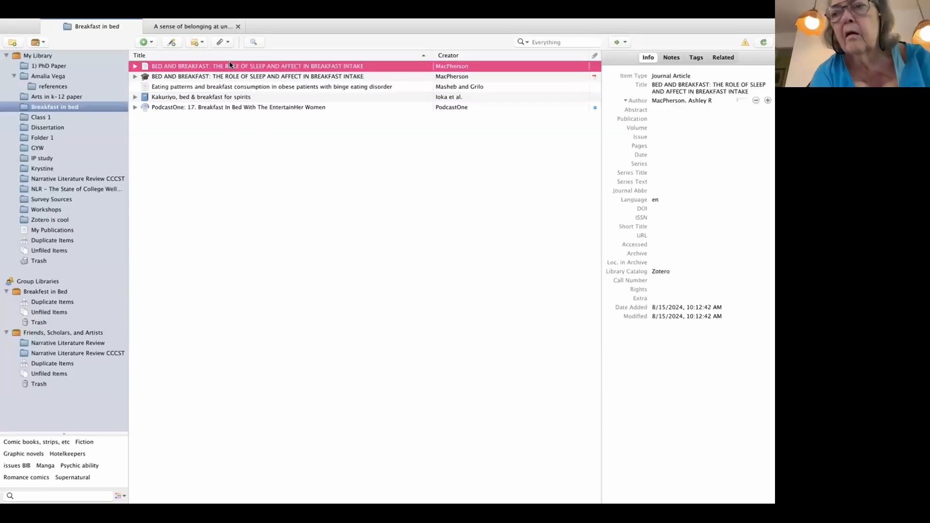
# - Create a bibliography from all items in Zotero's "Breakfast in bed" collection and paste it below the reference in Word
pyautogui.press('super+a')
pyautogui.rightClick(218, 82)
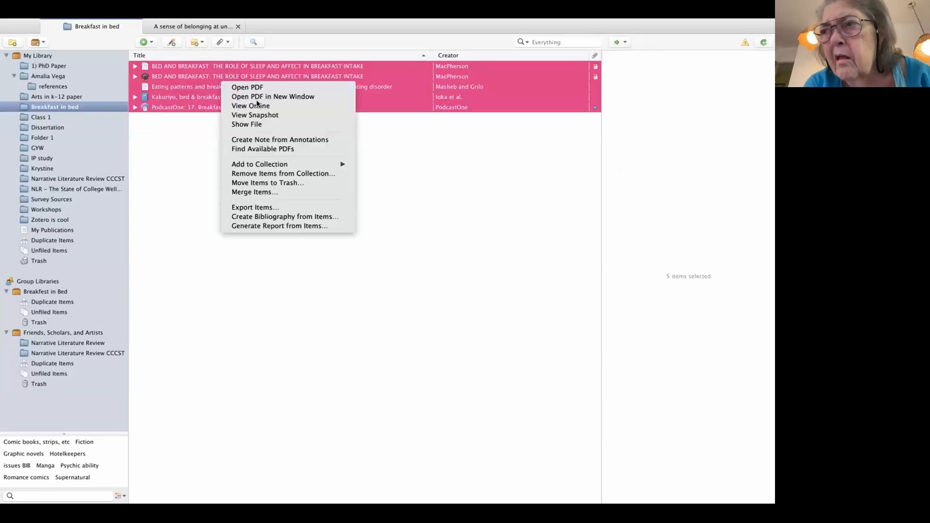
pyautogui.click(286, 217)
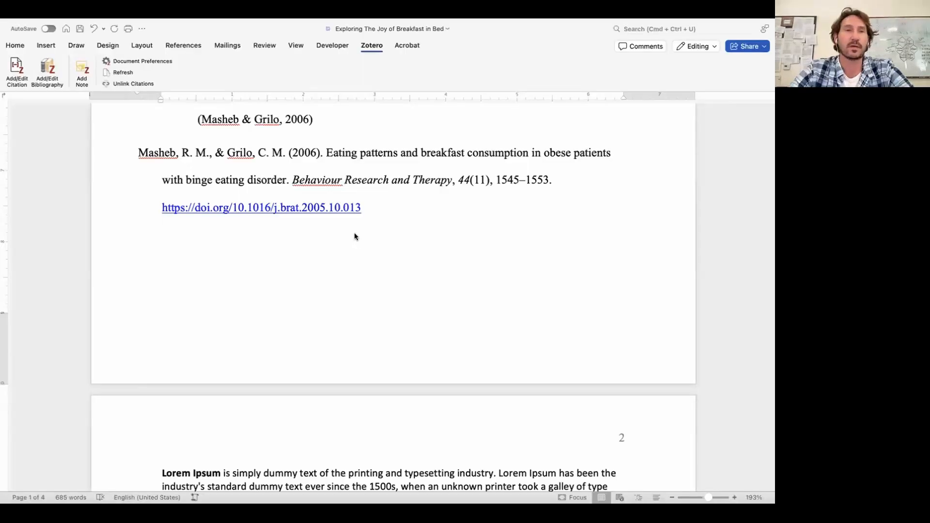
pyautogui.scroll(-6, 363, 206)
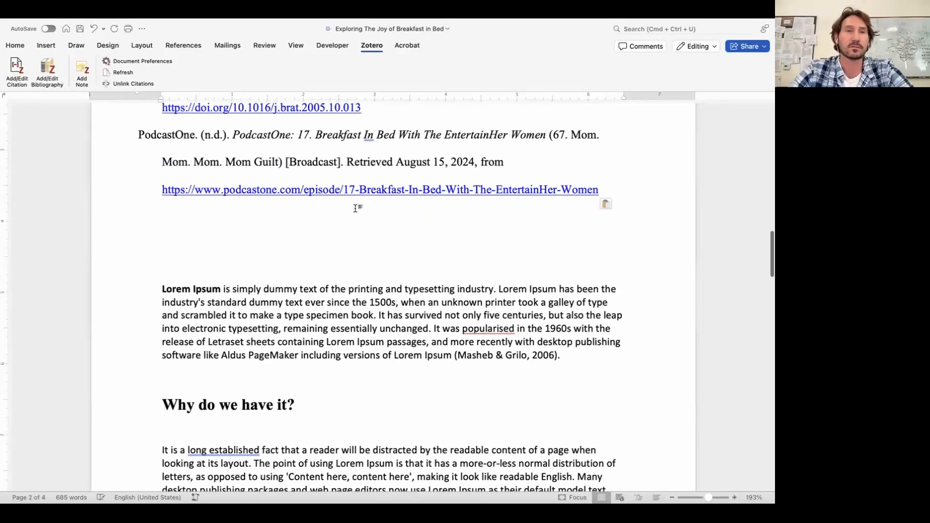
# - Delete the pasted citation and all pasted references under "What is breakfast in bed?", along with the leftover blank line
pyautogui.moveTo(302, 206)
pyautogui.mouseDown()
pyautogui.moveTo(317, 35)
pyautogui.moveTo(256, 316)
pyautogui.moveTo(180, 246)
pyautogui.moveTo(307, 214)
pyautogui.mouseUp()
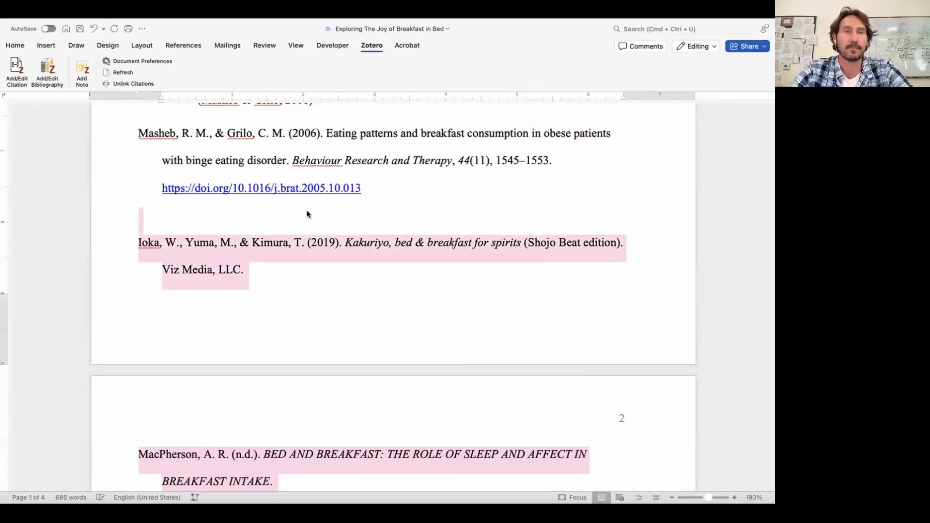
pyautogui.click(310, 212)
pyautogui.scroll(5, 347, 189)
pyautogui.scroll(-2, 342, 239)
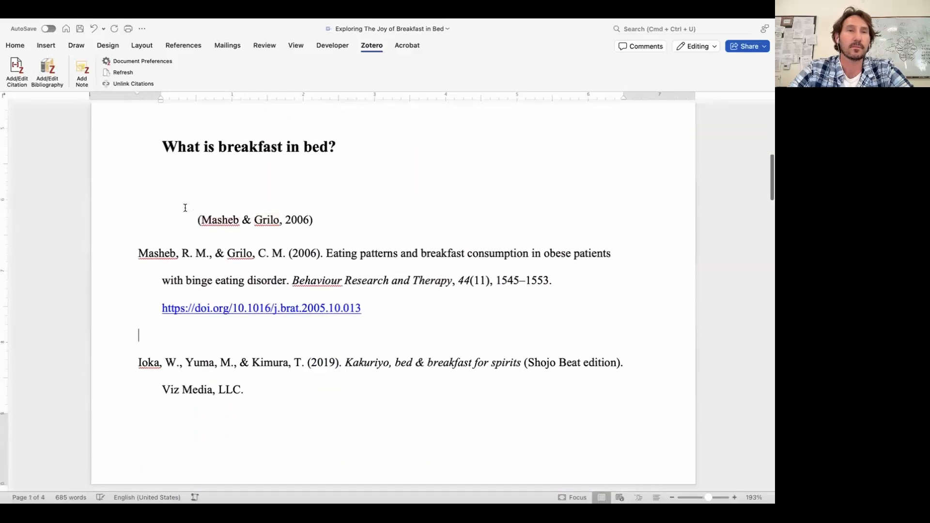
pyautogui.moveTo(192, 206); pyautogui.dragTo(440, 242)
pyautogui.press('BackSpace')
pyautogui.scroll(5, 426, 288)
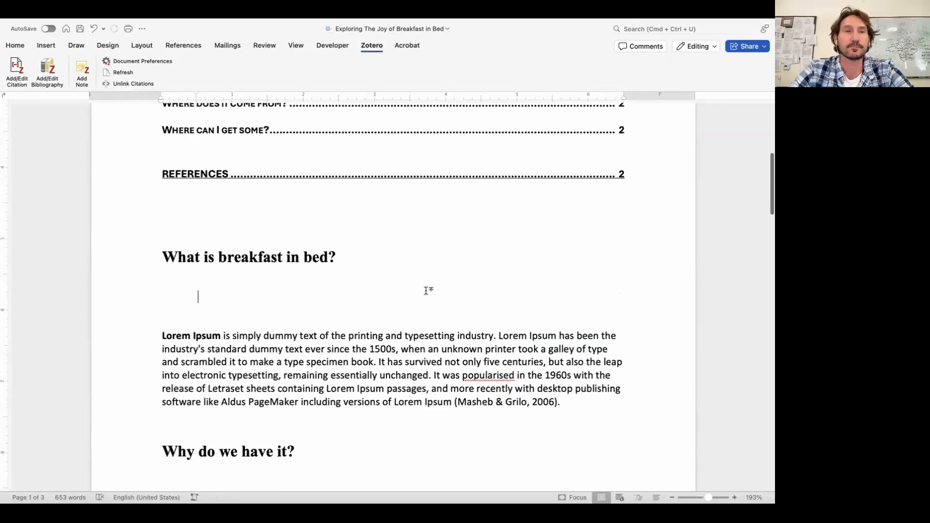
pyautogui.click(426, 290)
pyautogui.press('BackSpace')
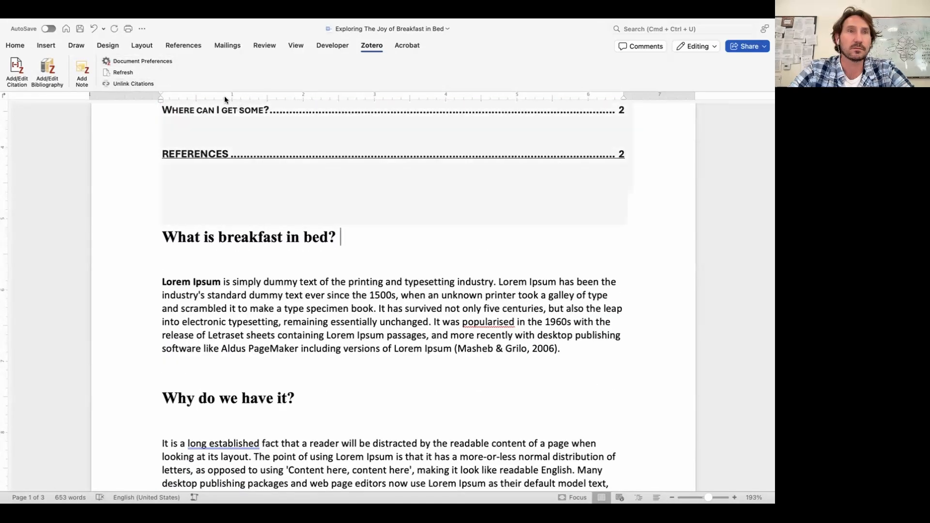
# - Change the document's Zotero citation style to a footnote style, then check the first note marker and its footnote
pyautogui.click(156, 63)
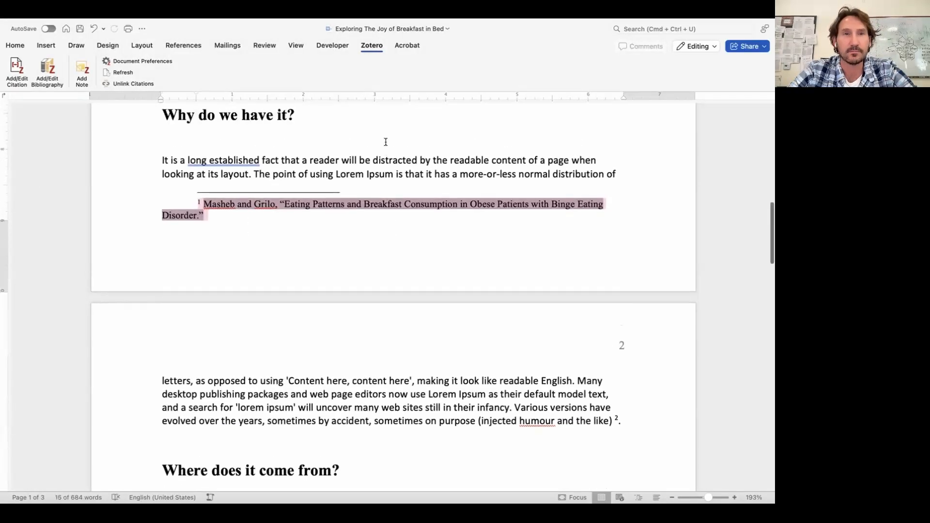
pyautogui.scroll(3, 385, 141)
pyautogui.scroll(3, 564, 162)
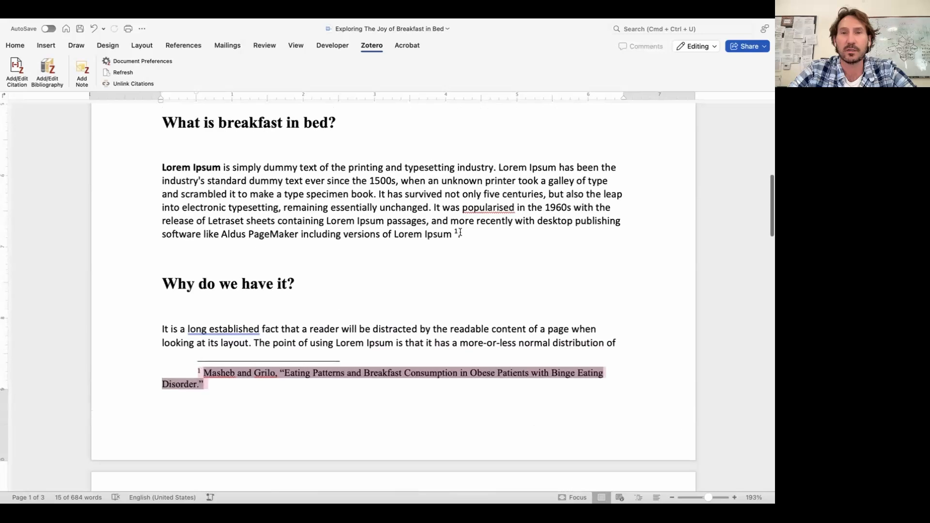
pyautogui.click(459, 232)
pyautogui.scroll(-3, 363, 259)
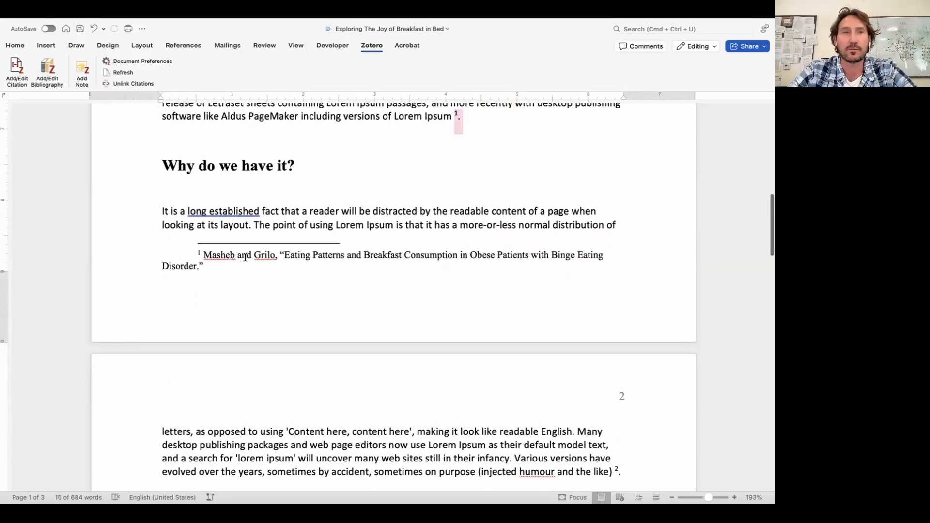
pyautogui.click(196, 261)
pyautogui.scroll(-2, 353, 296)
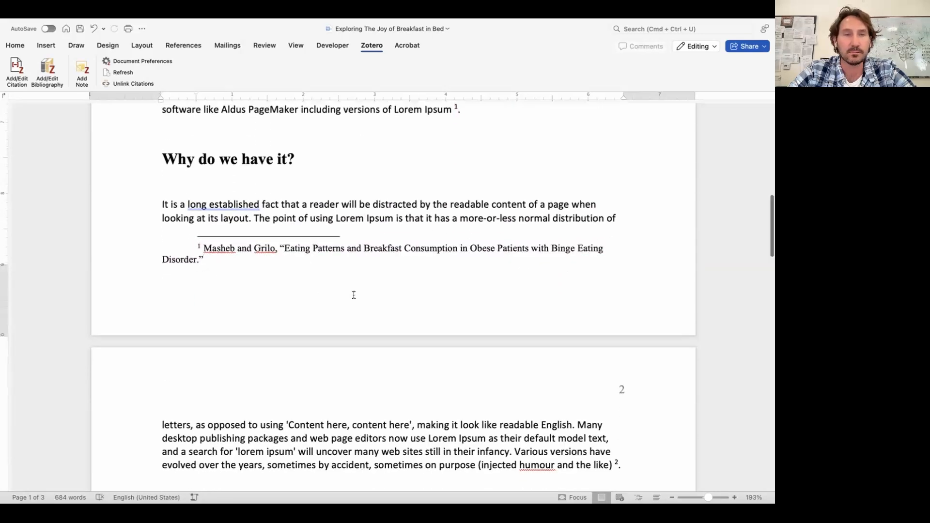
# - Insert the page reference "p. 22." between the authors and the title in the first footnote
pyautogui.scroll(-2, 353, 298)
pyautogui.scroll(4, 353, 295)
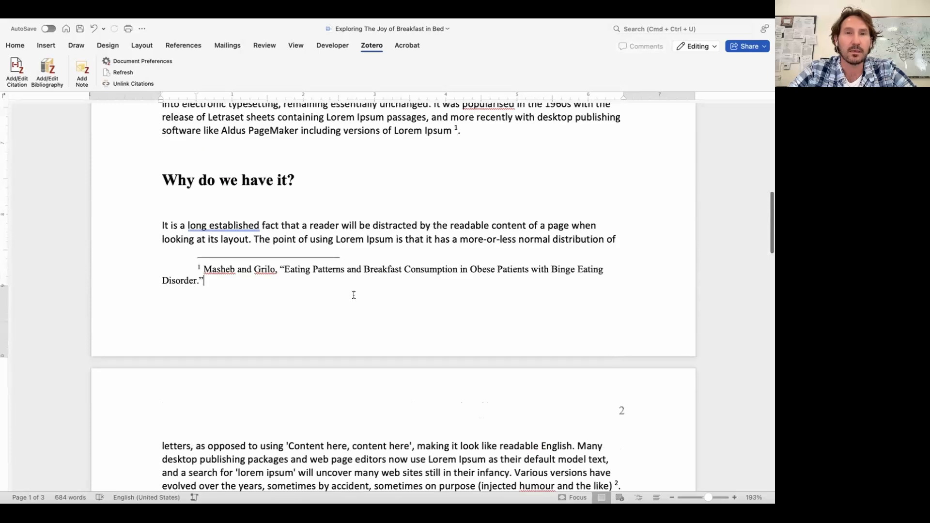
pyautogui.scroll(-1, 354, 294)
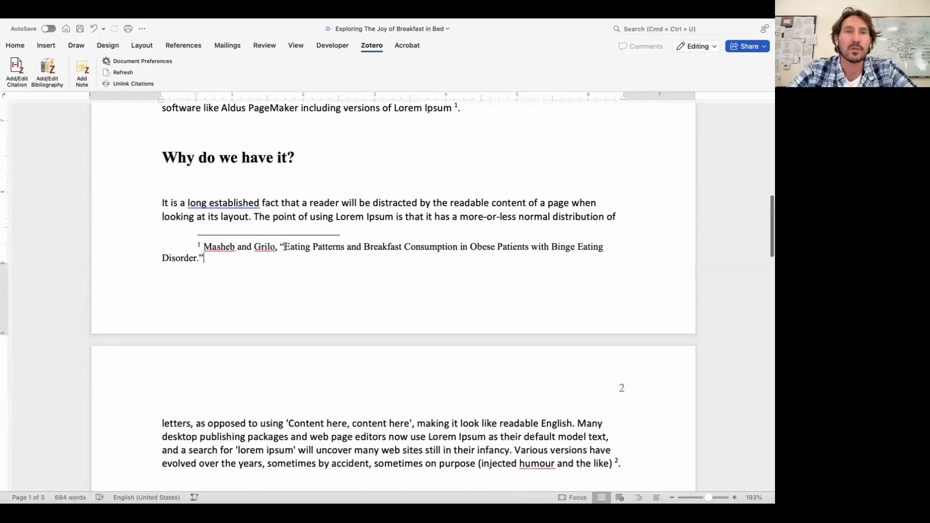
pyautogui.write('p. ')
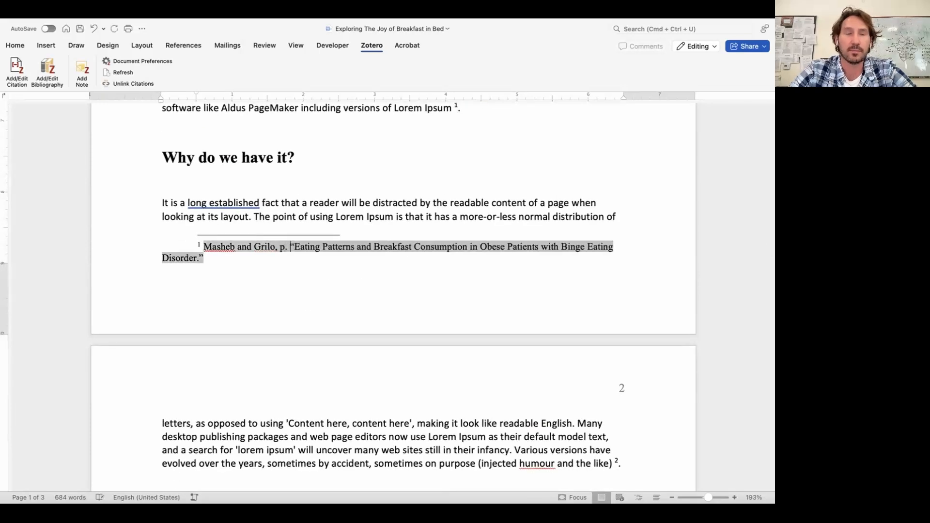
pyautogui.write('22')
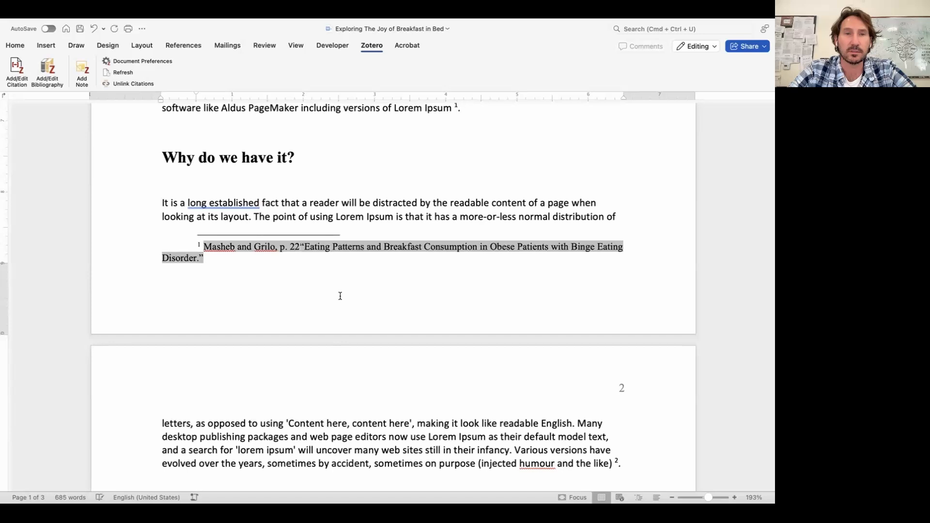
pyautogui.write('.')
pyautogui.click(374, 304)
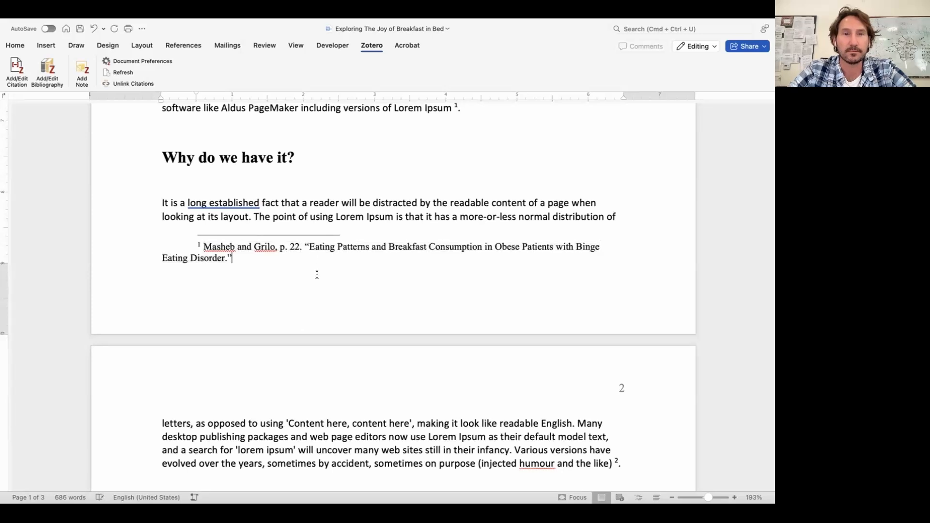
# - Remove the page reference "p. 22." from the first footnote
pyautogui.press('BackSpace')
pyautogui.press('BackSpace')
pyautogui.press('BackSpace')
pyautogui.press('BackSpace')
pyautogui.press('BackSpace')
pyautogui.press('BackSpace')
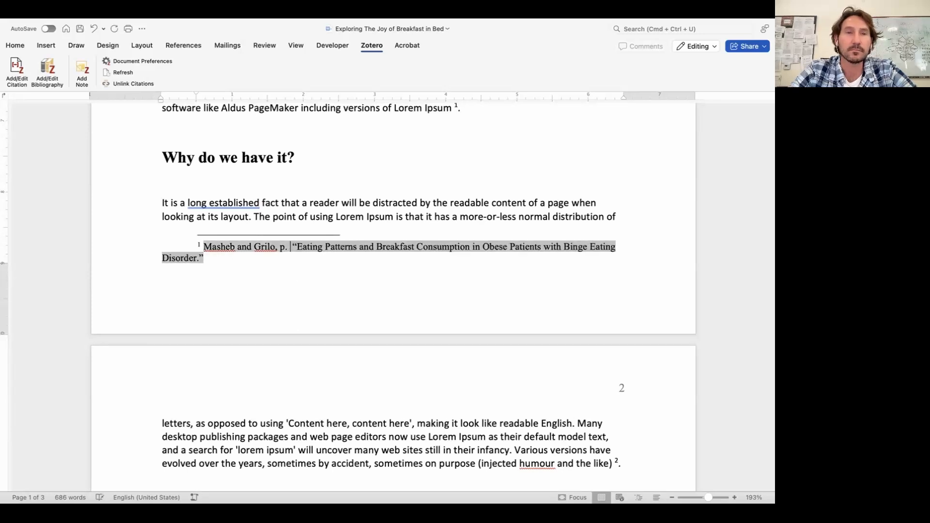
# - Review the footnote markers, the footnotes and the References list throughout the document
pyautogui.scroll(8, 426, 165)
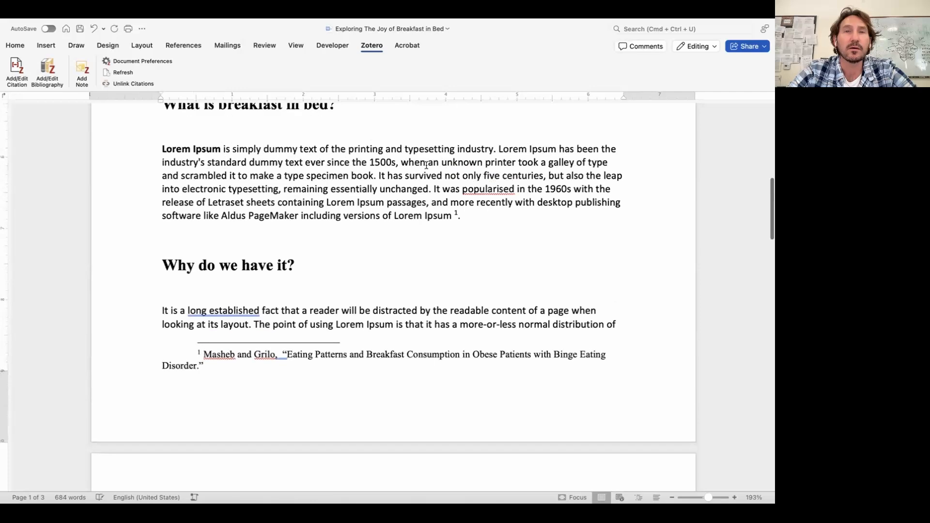
pyautogui.scroll(-6, 436, 194)
pyautogui.scroll(-12, 444, 206)
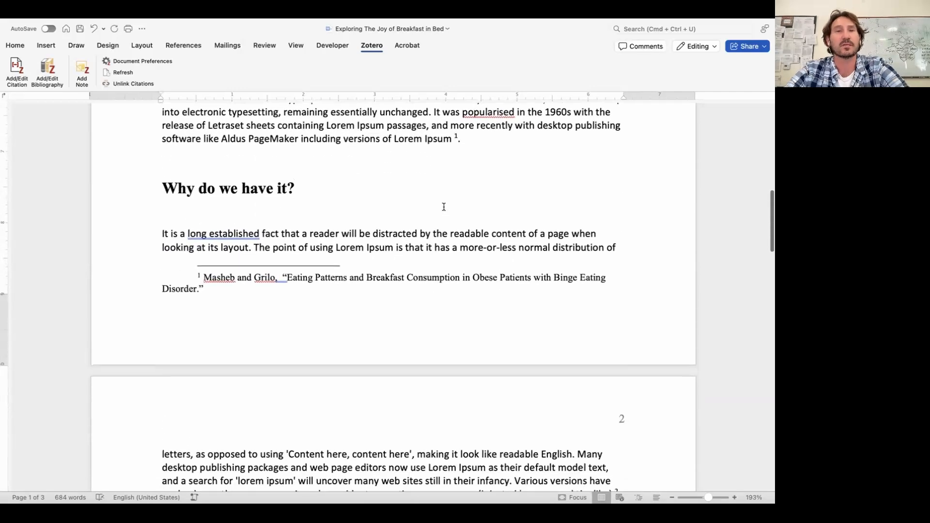
pyautogui.scroll(8, 443, 206)
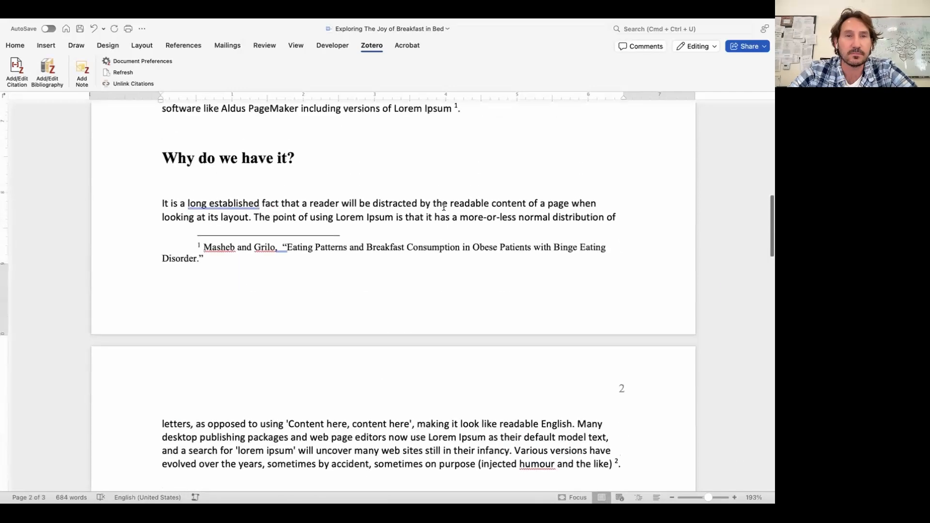
pyautogui.scroll(-12, 443, 207)
pyautogui.scroll(-12, 443, 206)
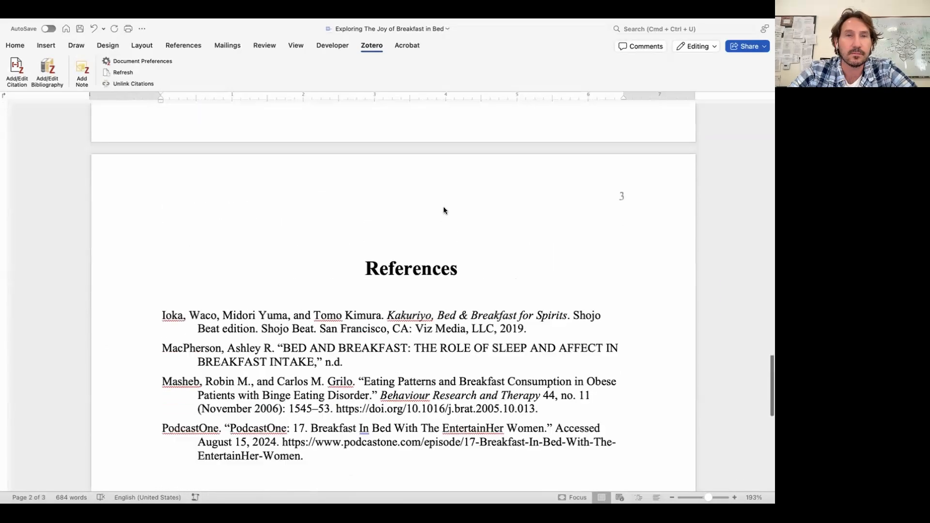
# - Delete the extra blank lines above the References heading
pyautogui.scroll(8, 442, 204)
pyautogui.press('BackSpace')
pyautogui.press('BackSpace')
pyautogui.press('BackSpace')
pyautogui.press('BackSpace')
pyautogui.press('BackSpace')
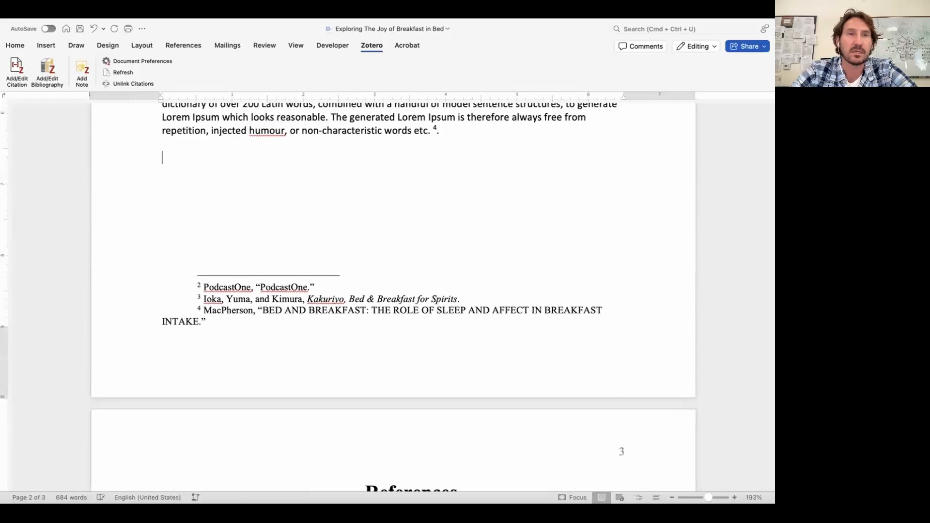
pyautogui.press('Return')
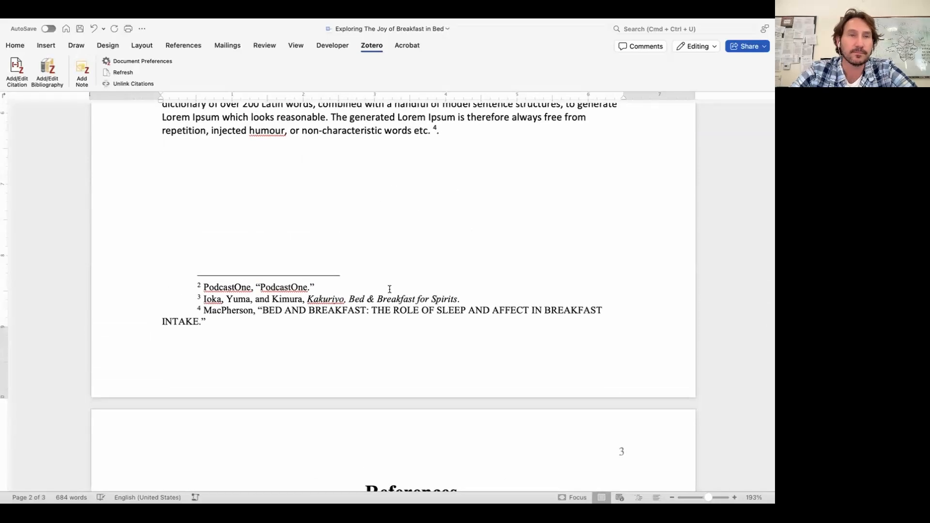
# - Highlight footnotes 2 to 4 at the end of page 2 to examine them, and clear the selection
pyautogui.scroll(-3, 389, 289)
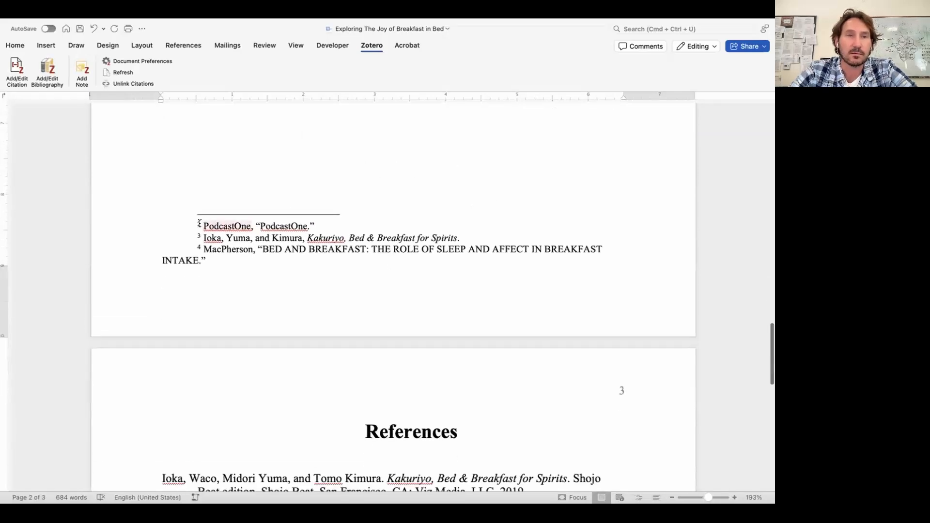
pyautogui.moveTo(198, 224); pyautogui.dragTo(612, 256)
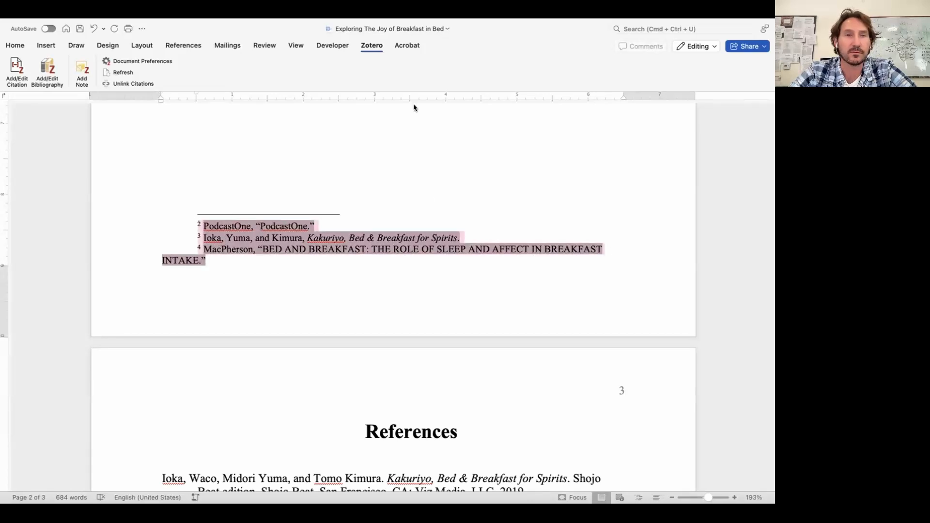
pyautogui.click(438, 179)
pyautogui.scroll(-15, 439, 179)
pyautogui.scroll(3, 438, 179)
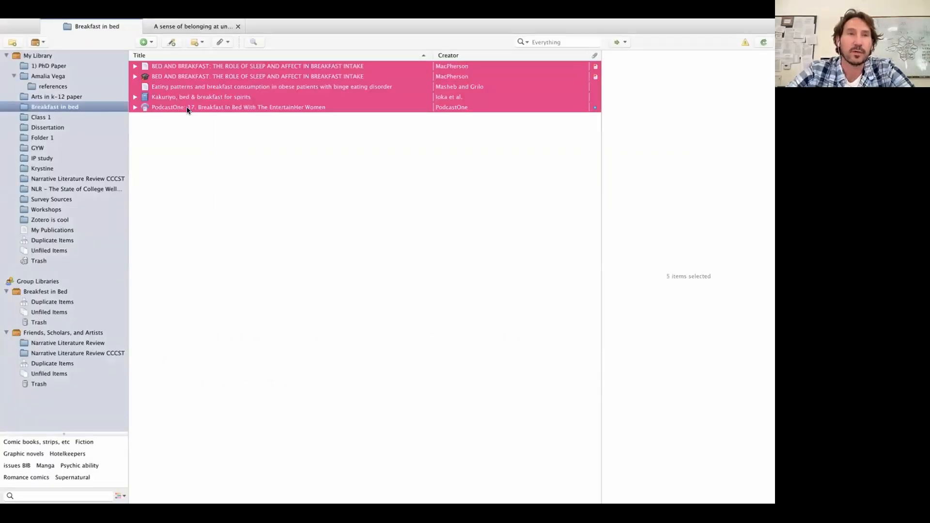
# - Switch to Zotero and examine the export format options for all selected items in the "Breakfast in bed" collection
pyautogui.rightClick(195, 87)
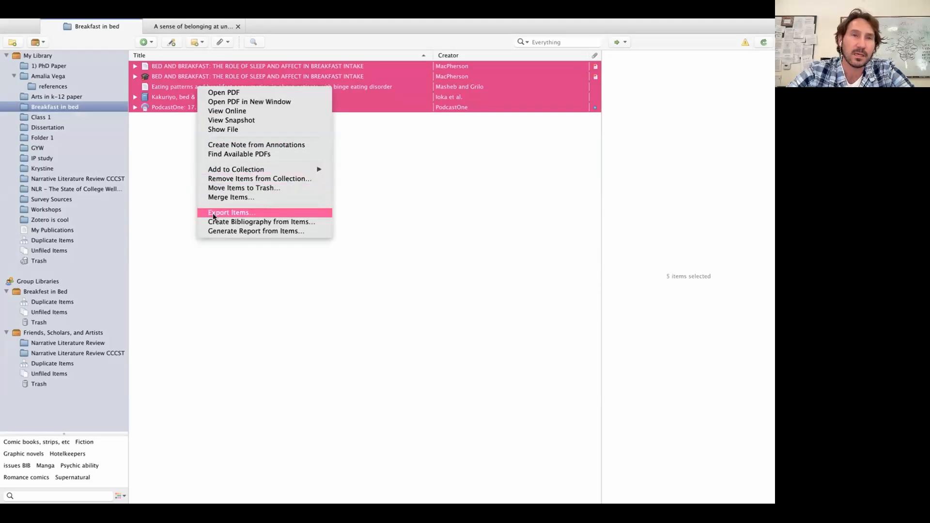
pyautogui.click(258, 209)
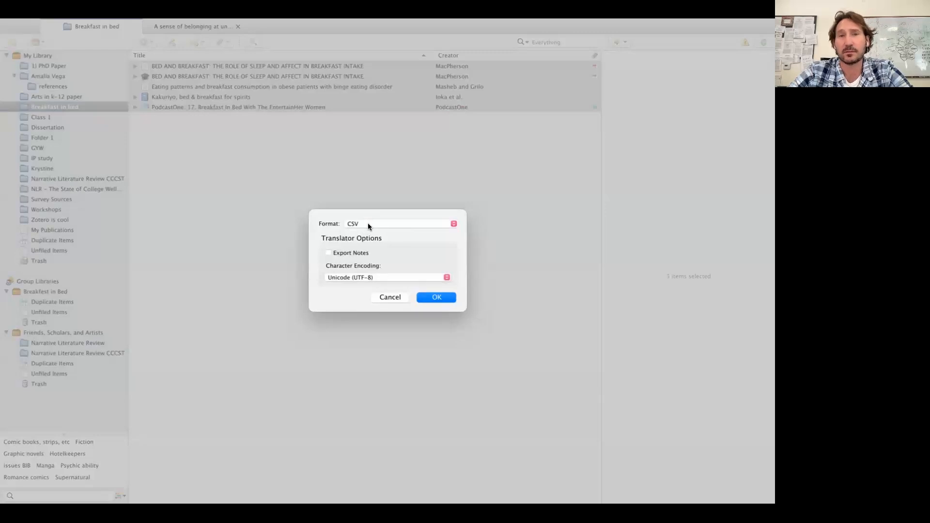
pyautogui.click(367, 223)
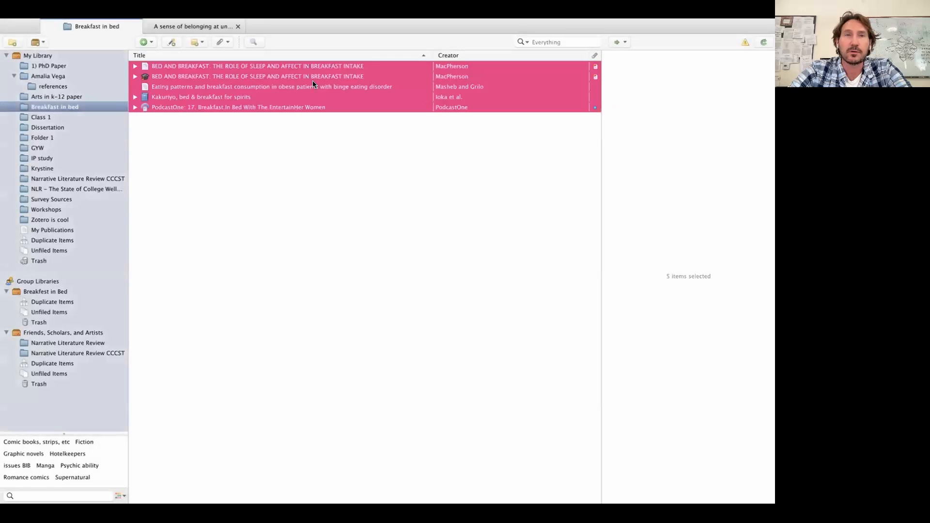
# - Add a note reading "This theory of food in bed" to the BED AND BREAKFAST thesis and check the text formatting options
pyautogui.click(312, 77)
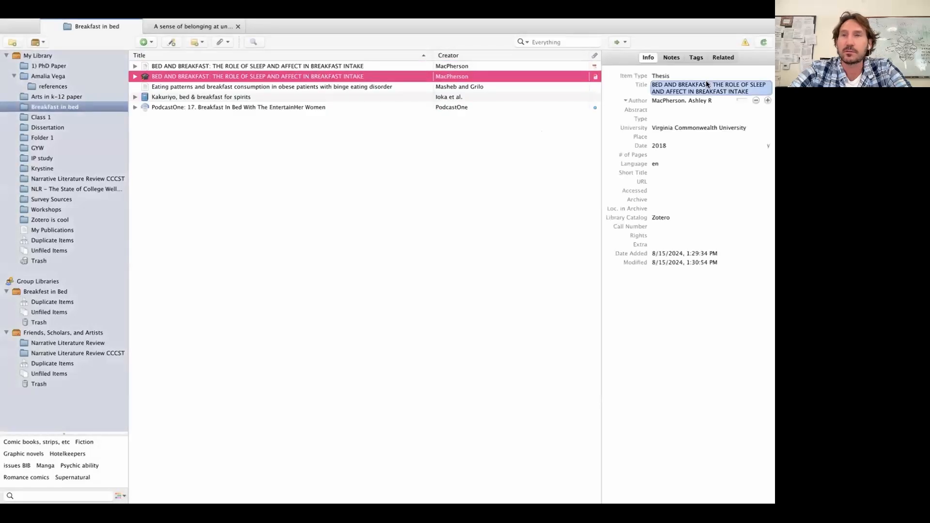
pyautogui.click(677, 60)
pyautogui.click(653, 73)
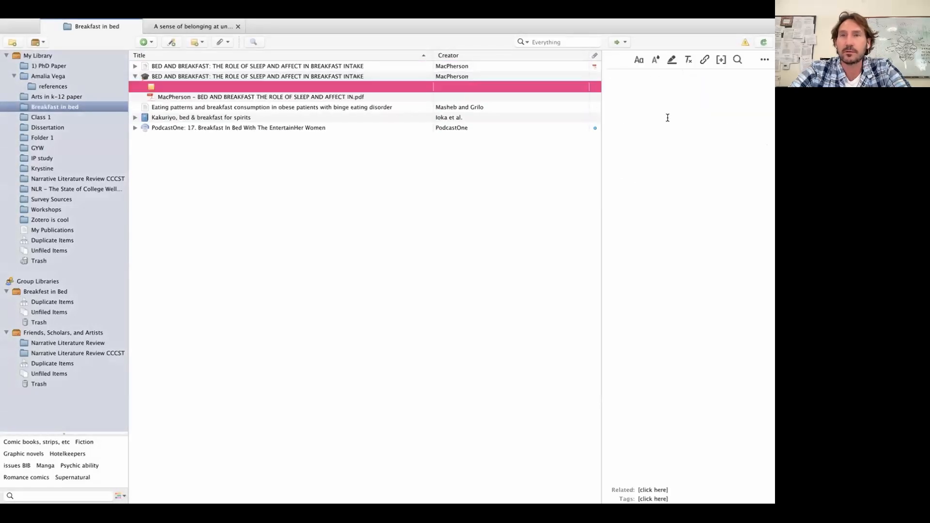
pyautogui.write('This')
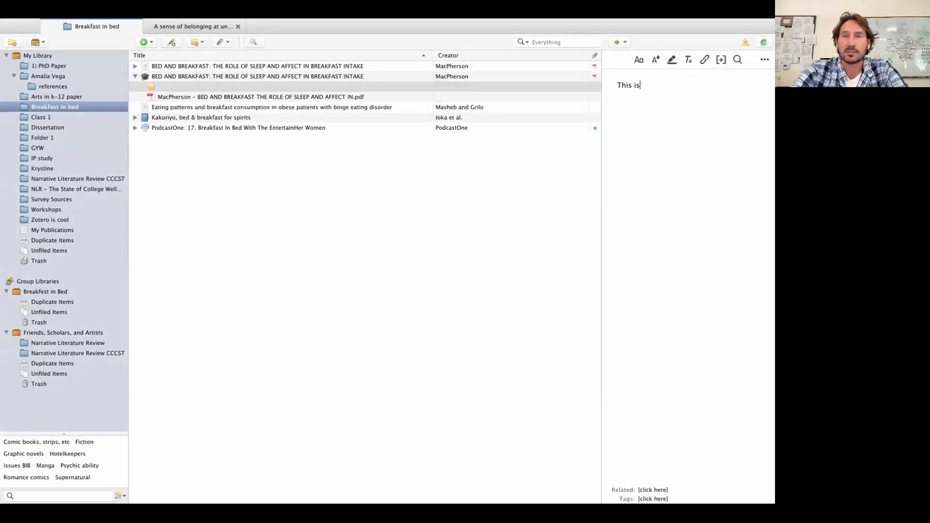
pyautogui.write(' theory ')
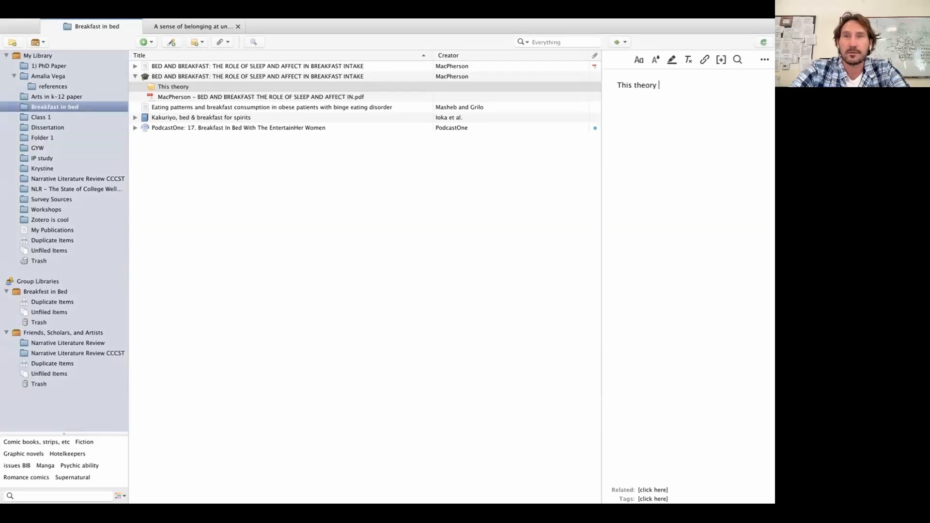
pyautogui.write('of')
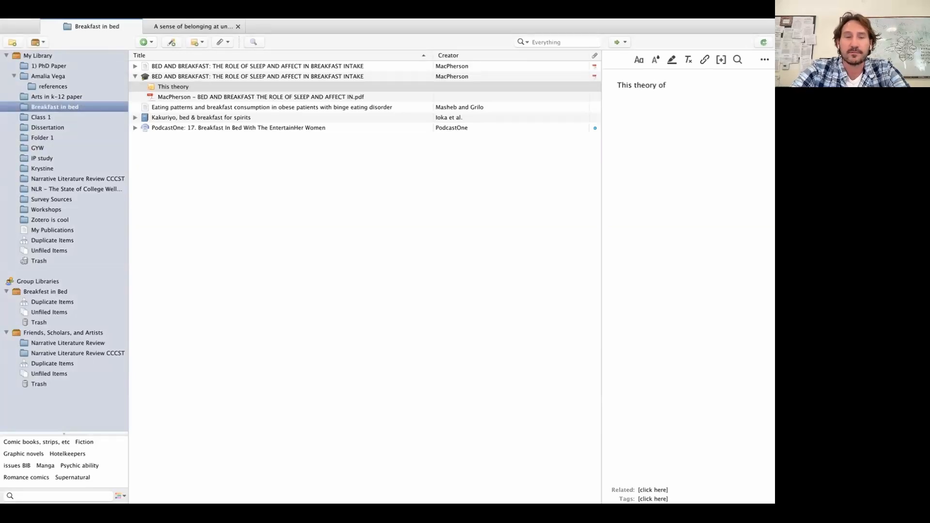
pyautogui.write(' food in bed')
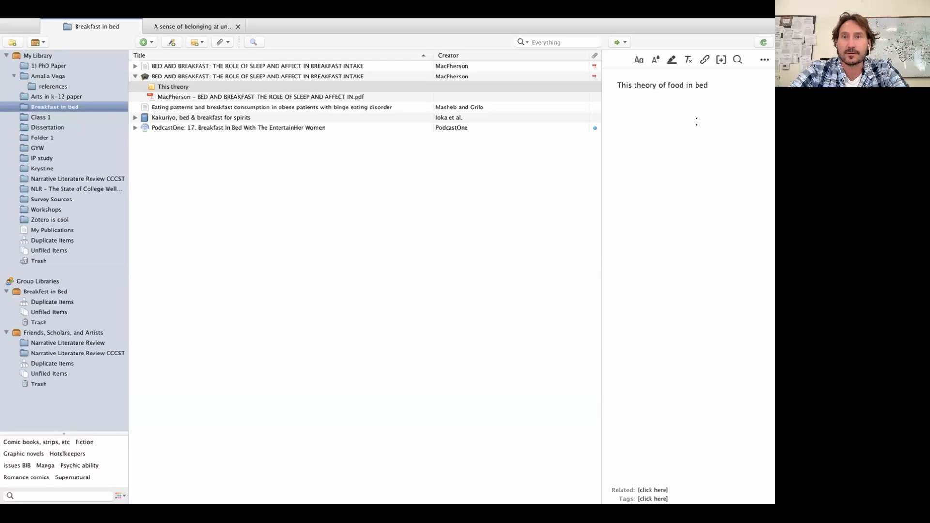
pyautogui.click(635, 58)
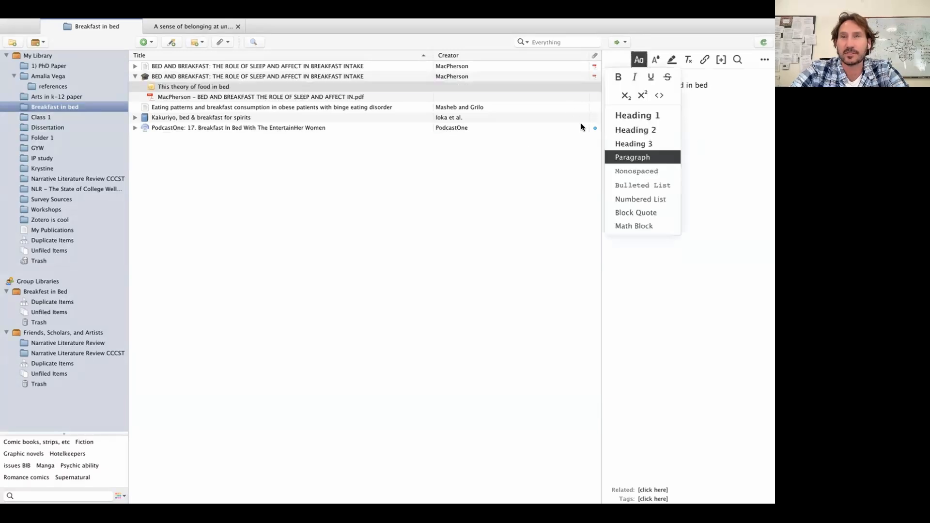
# - Add the tag "background" to the BED AND BREAKFAST thesis and copy the tag text
pyautogui.click(235, 78)
pyautogui.click(236, 88)
pyautogui.click(218, 73)
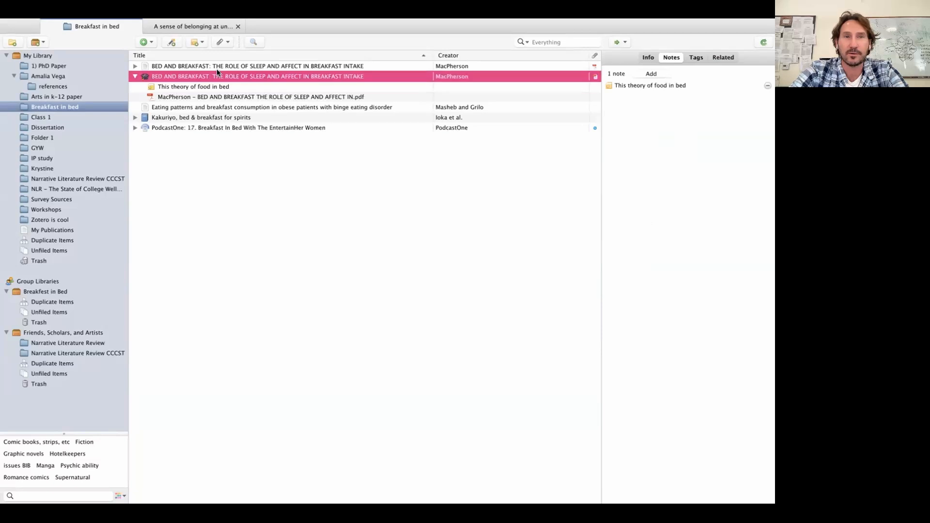
pyautogui.click(695, 58)
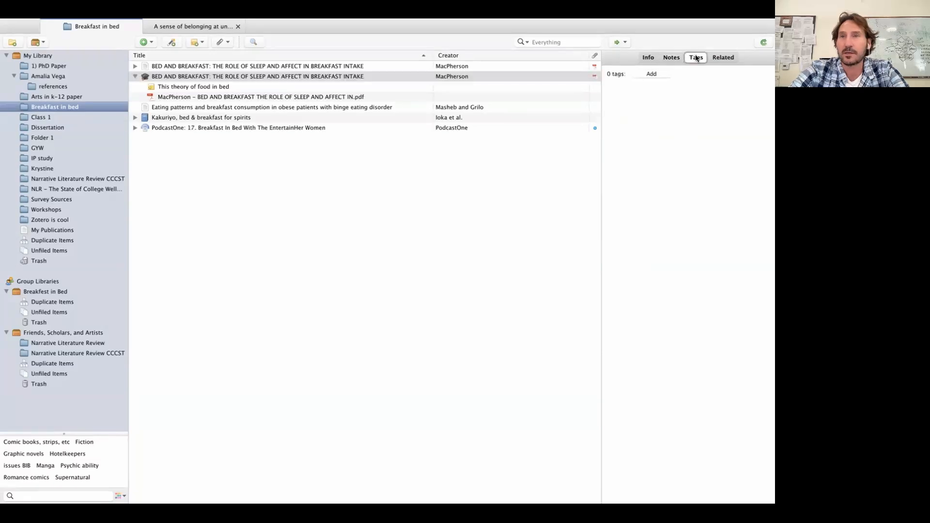
pyautogui.click(652, 74)
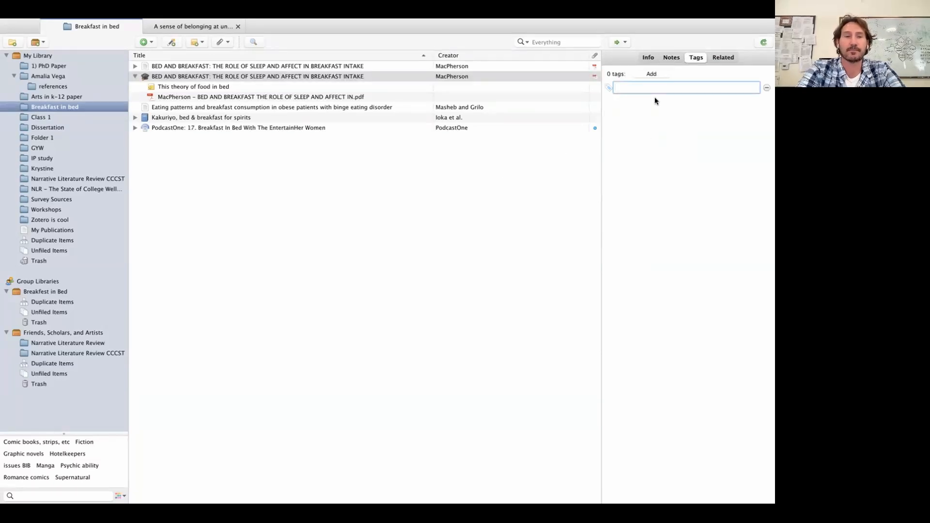
pyautogui.write('backgr')
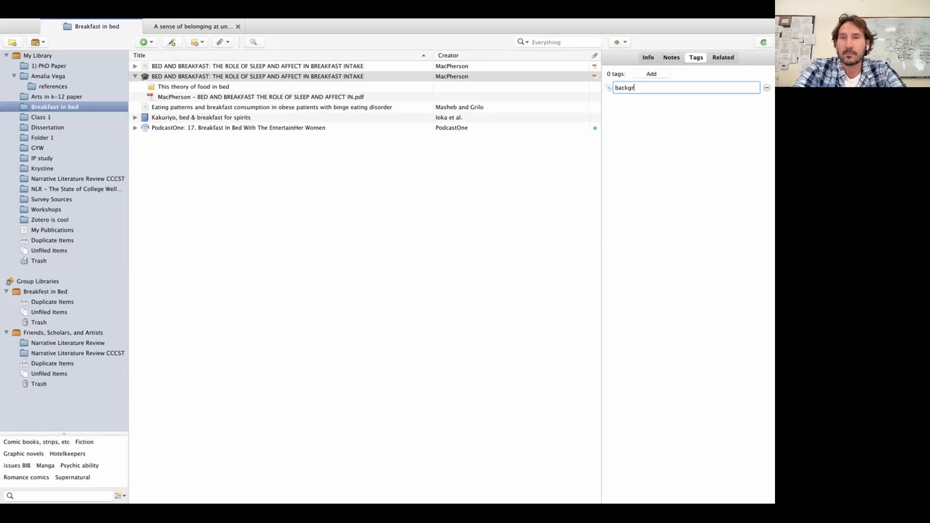
pyautogui.write('back')
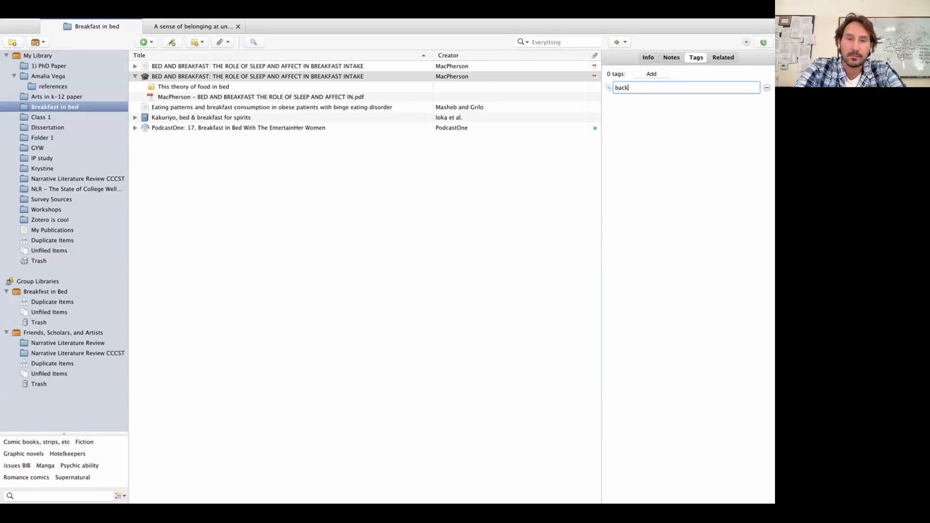
pyautogui.write('ground')
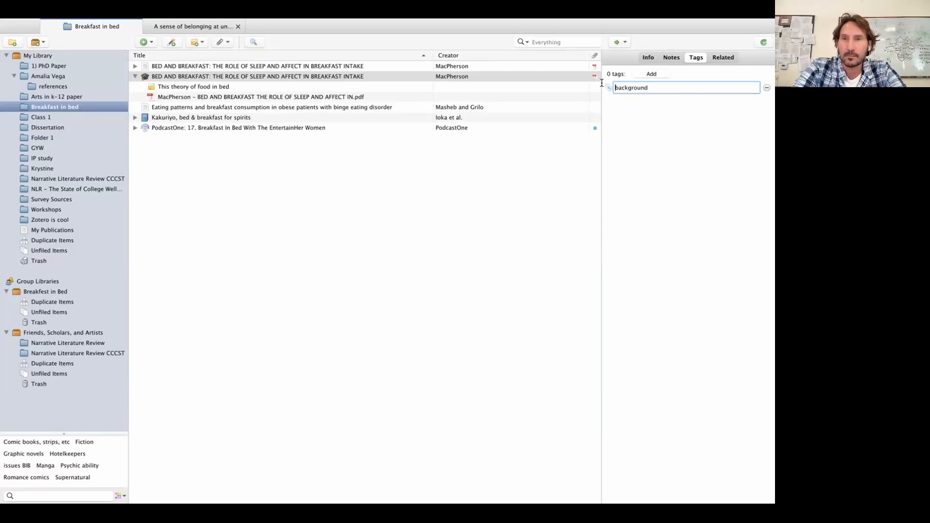
pyautogui.doubleClick(652, 91)
pyautogui.press('super+c')
pyautogui.press('Return')
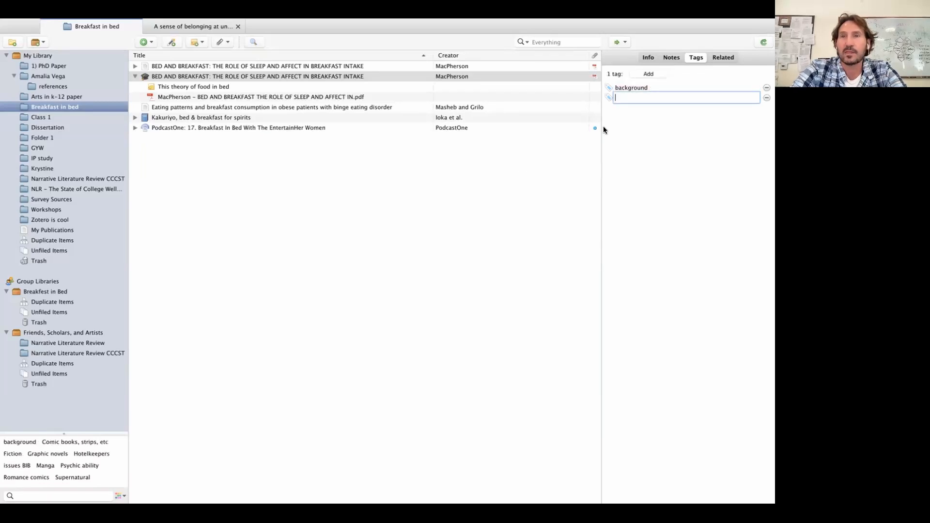
# - Search the "Breakfast in bed" collection for "background", check the matching item and clear the search
pyautogui.click(532, 40)
pyautogui.press('super+v')
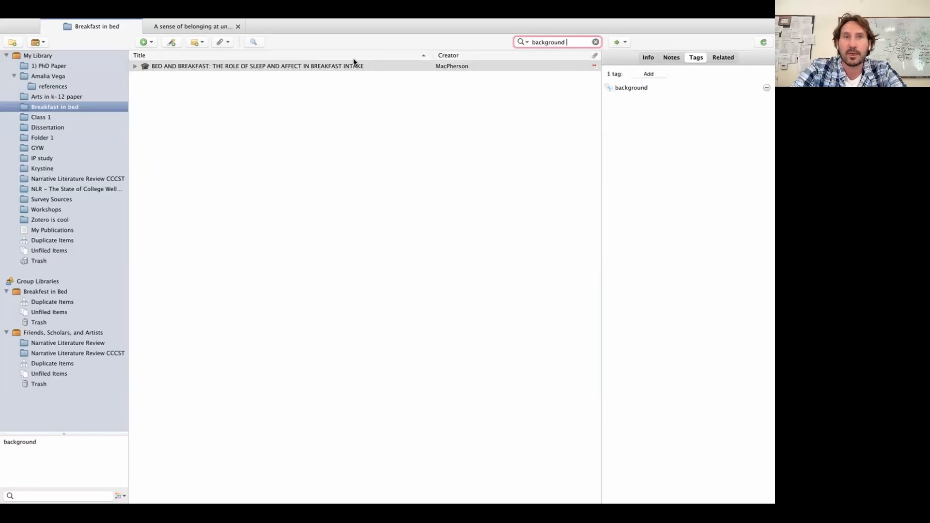
pyautogui.click(387, 226)
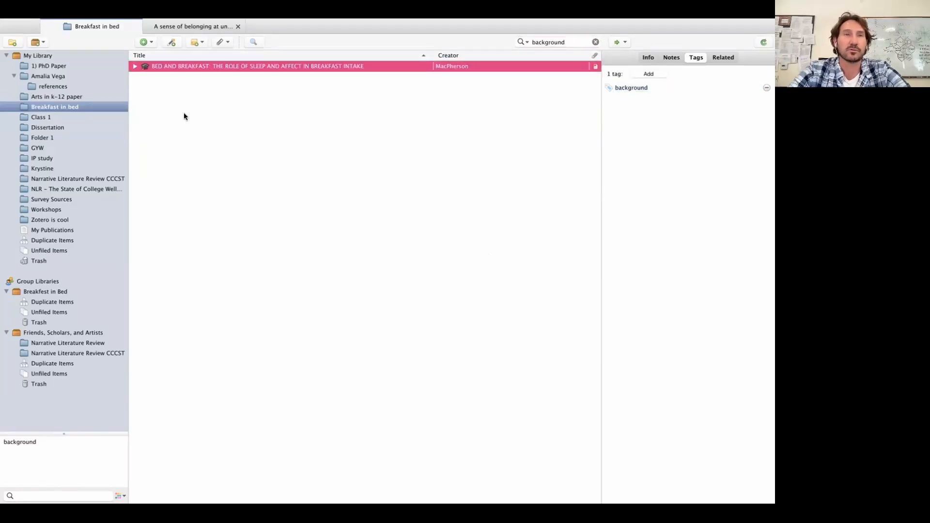
pyautogui.click(595, 41)
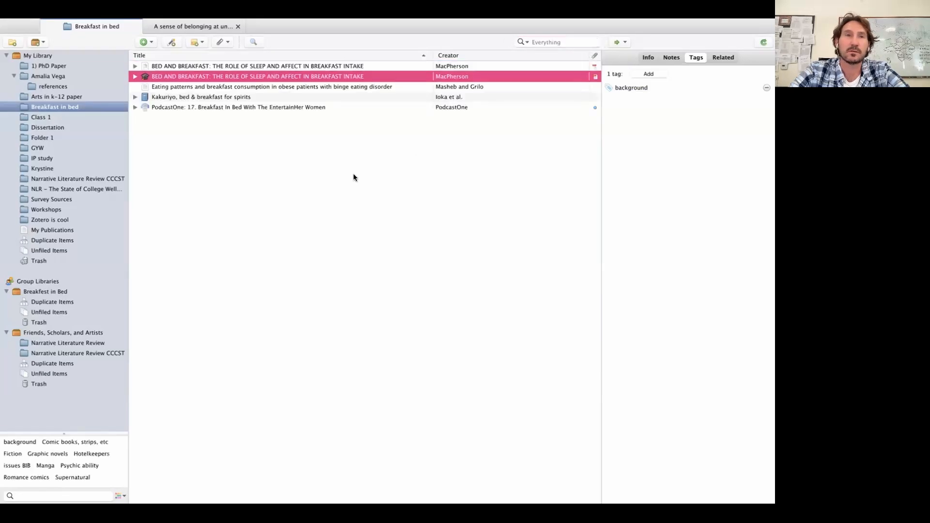
# - Expand both BED AND BREAKFAST entries and open the PDF attached to the journal article entry at page 2
pyautogui.click(132, 76)
pyautogui.click(129, 67)
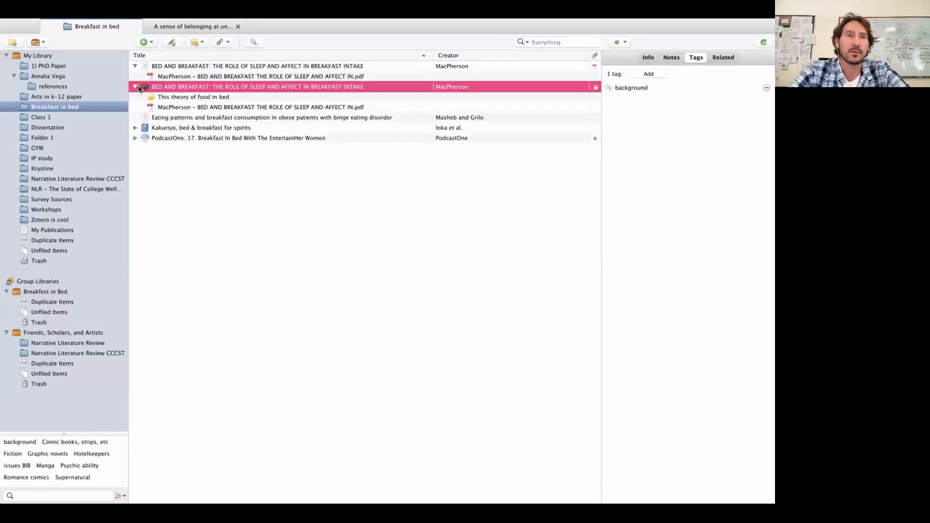
pyautogui.doubleClick(170, 76)
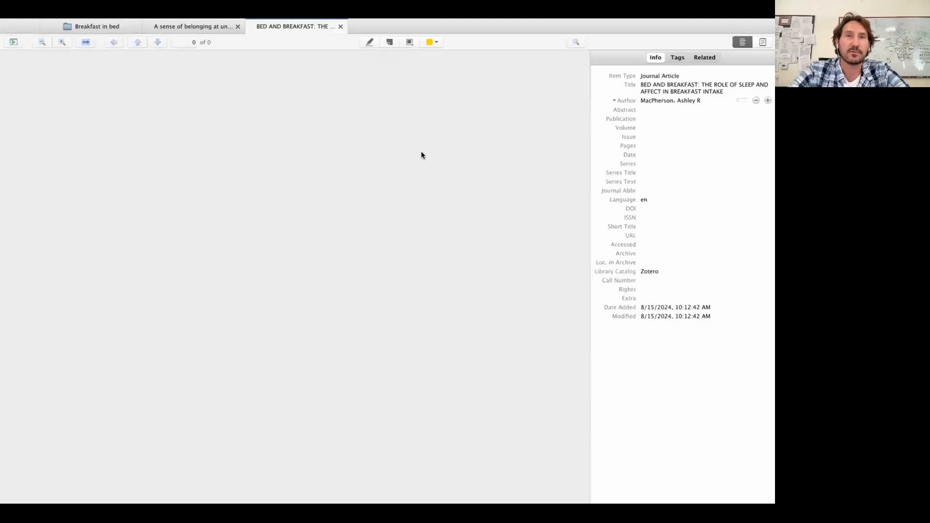
pyautogui.scroll(-10, 292, 147)
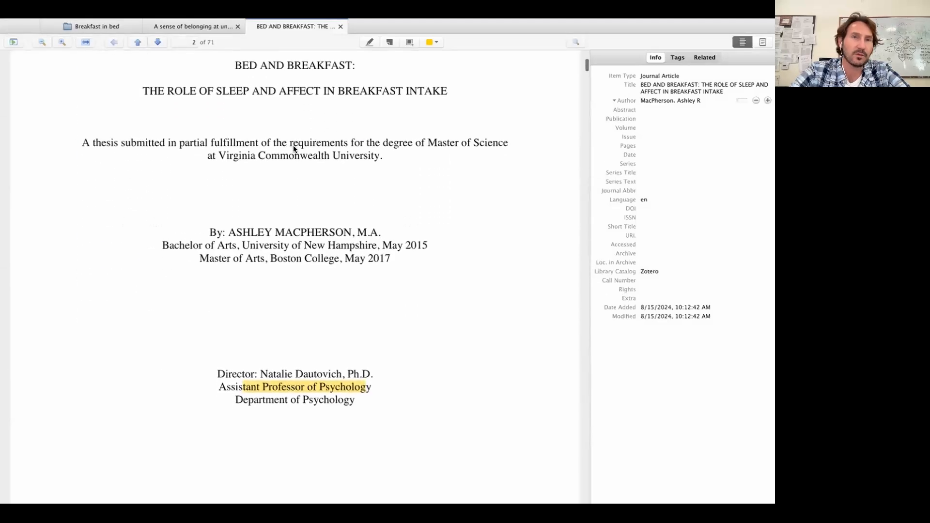
# - Highlight the end of the author's name and the two degree lines in yellow on page 2, and check the highlight colours
pyautogui.scroll(-5, 284, 152)
pyautogui.moveTo(209, 69); pyautogui.dragTo(442, 84)
pyautogui.click(369, 41)
pyautogui.click(381, 117)
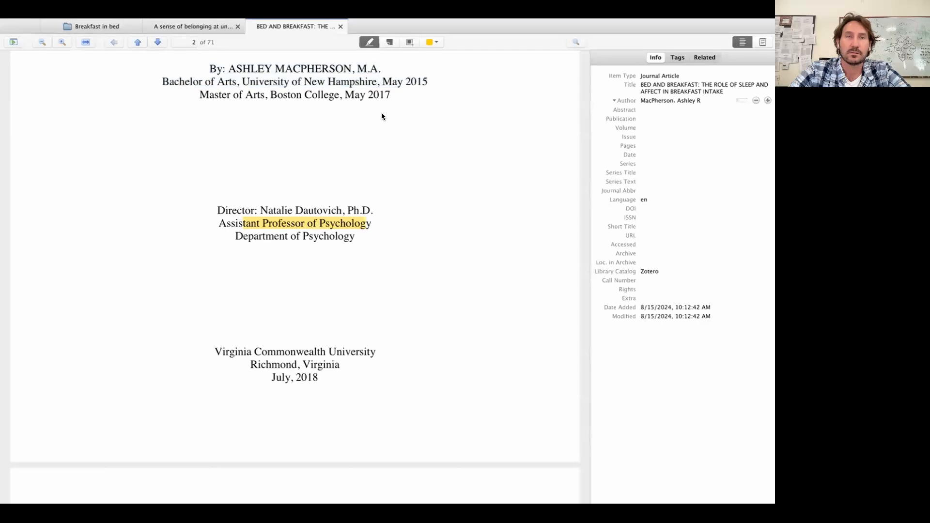
pyautogui.moveTo(293, 69); pyautogui.dragTo(390, 95)
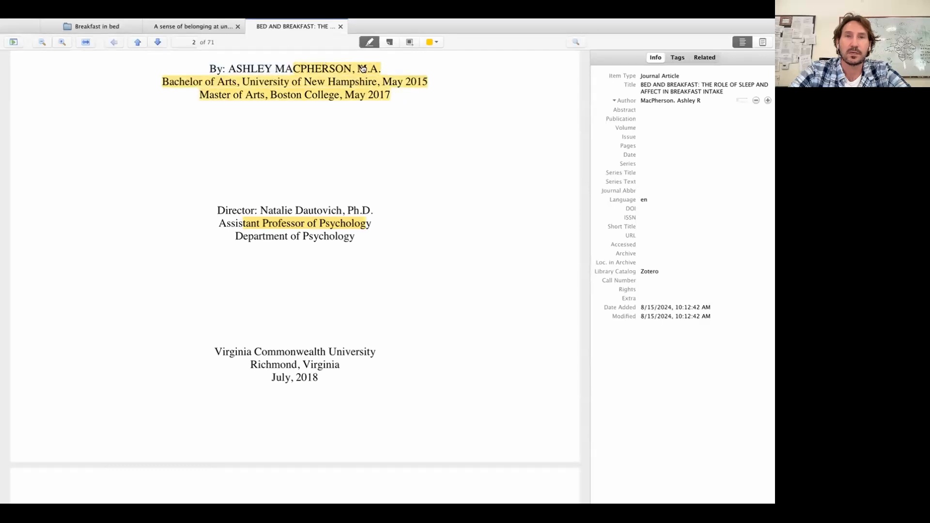
pyautogui.click(429, 42)
pyautogui.click(443, 54)
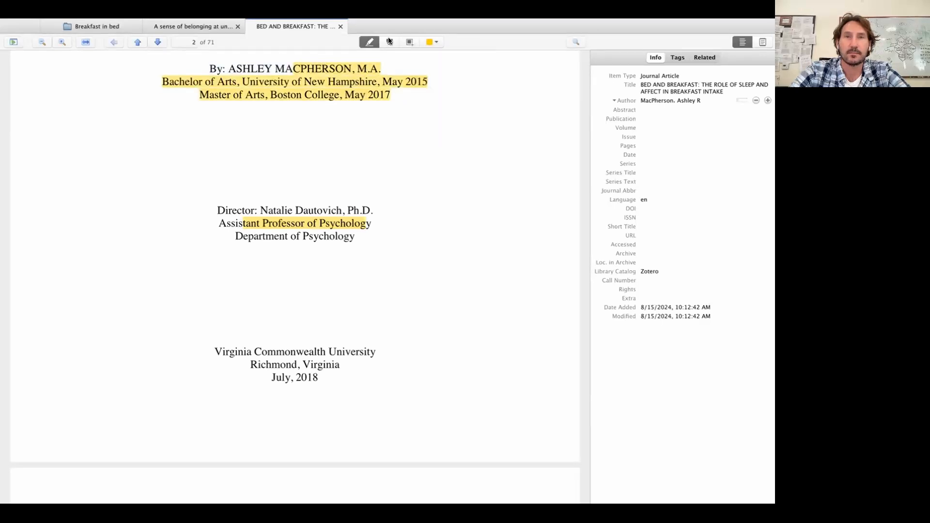
# - Place a sticky note with the comment "Note" below the highlighted degree lines on page 2
pyautogui.click(390, 43)
pyautogui.click(372, 139)
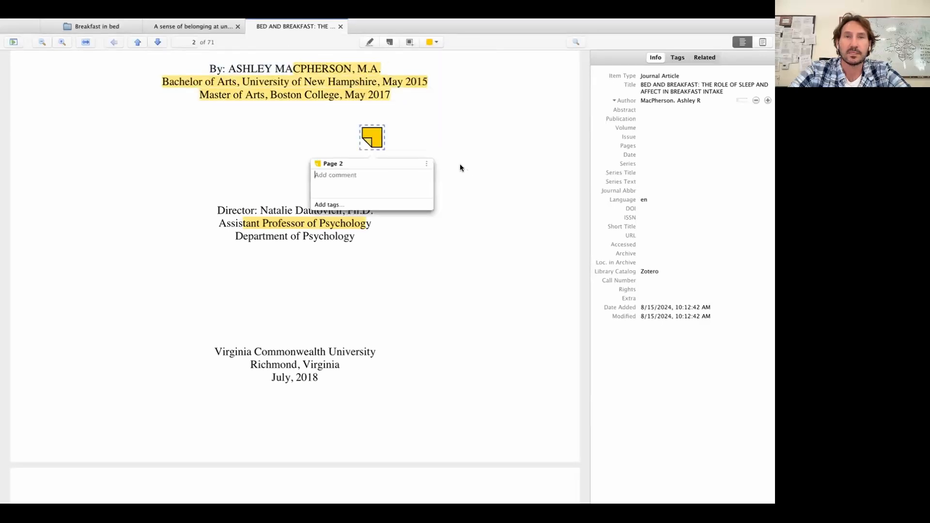
pyautogui.write('Note')
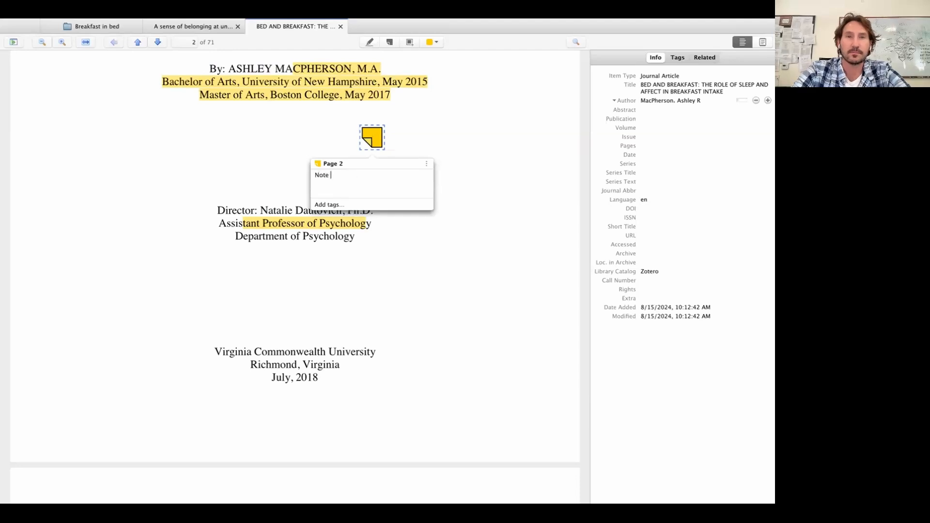
pyautogui.click(455, 133)
# - Look through the thesis PDF from the title page past the acknowledgement to the table of contents
pyautogui.scroll(-5, 455, 134)
pyautogui.scroll(3, 455, 134)
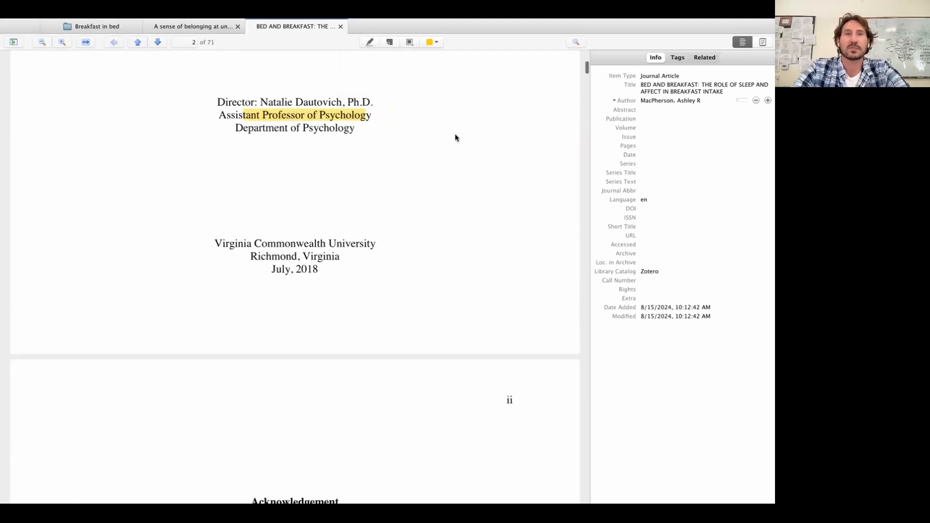
pyautogui.scroll(2, 455, 137)
pyautogui.scroll(-9, 454, 137)
pyautogui.scroll(3, 455, 138)
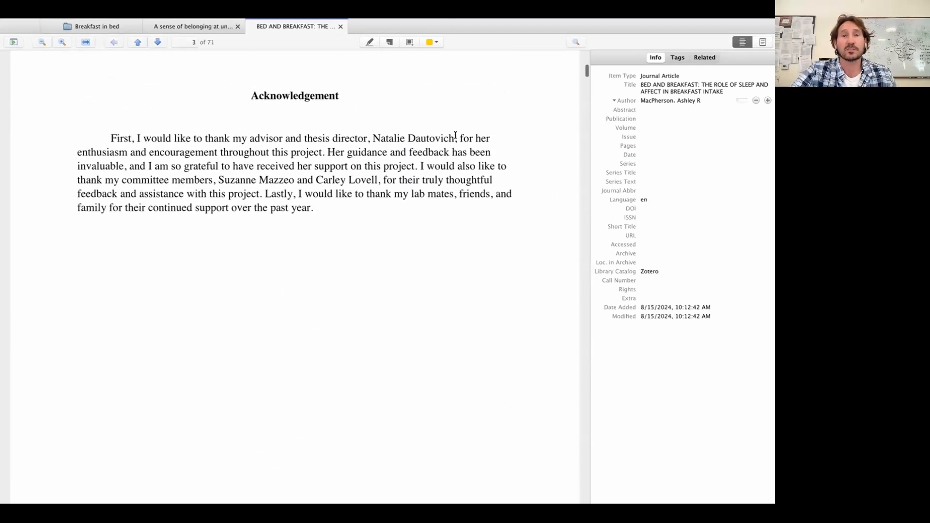
pyautogui.scroll(-15, 290, 247)
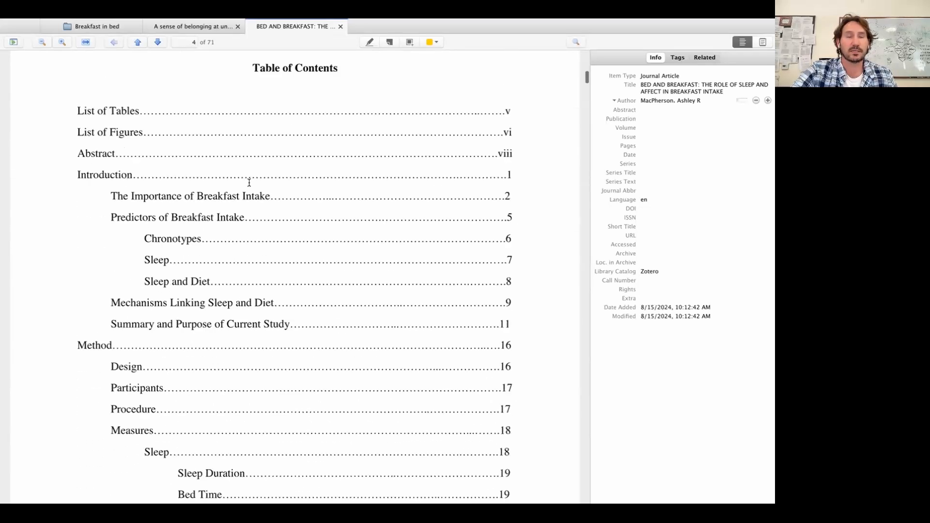
pyautogui.scroll(-4, 300, 270)
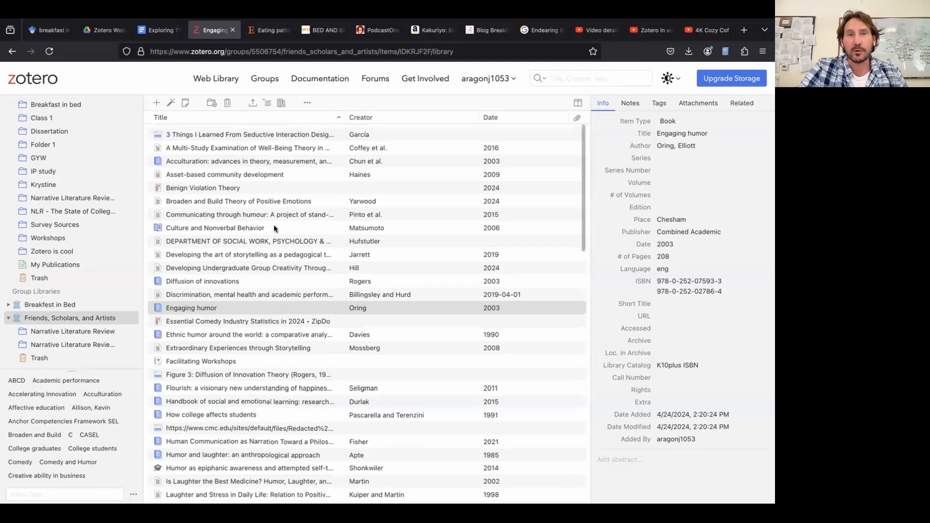
# - Browse the "Breakfest in Bed" and "Friends, Scholars, and Artists" group libraries in the Zotero web library
pyautogui.scroll(-5, 274, 225)
pyautogui.scroll(5, 274, 225)
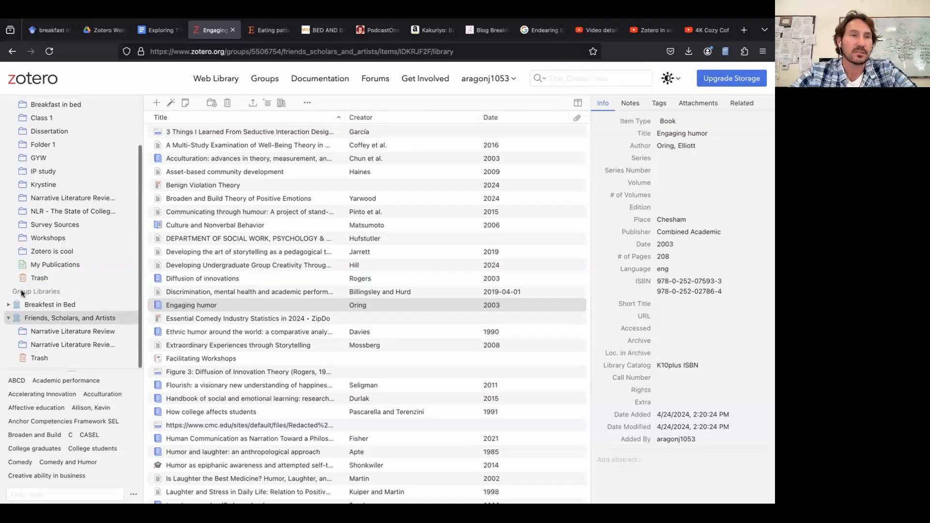
pyautogui.click(39, 317)
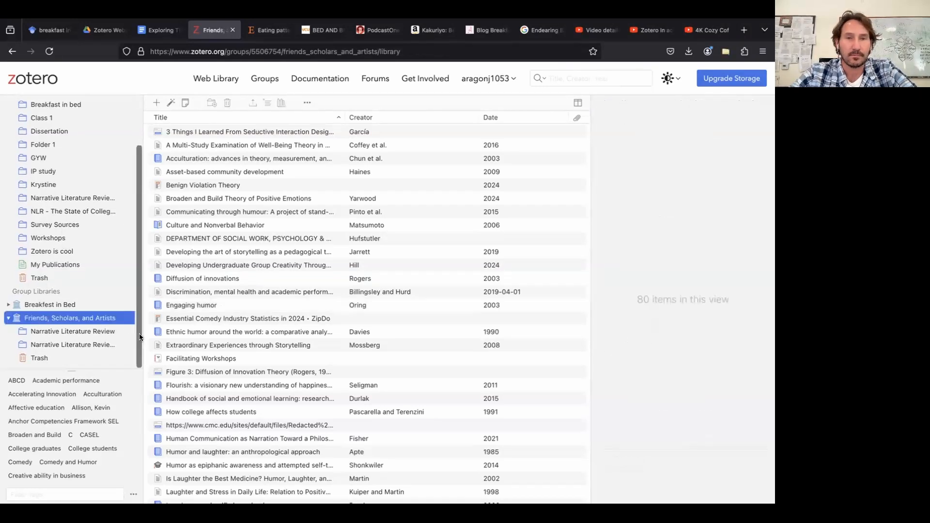
pyautogui.click(54, 304)
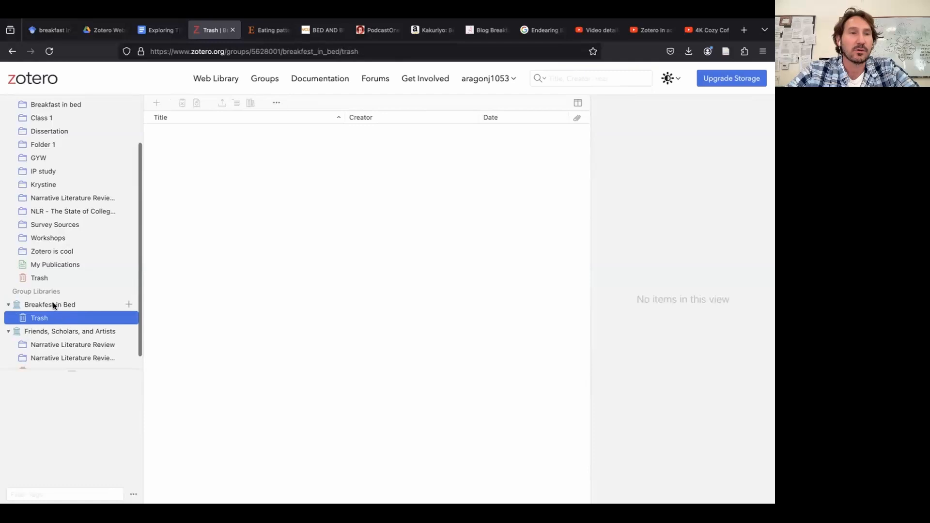
pyautogui.click(54, 304)
pyautogui.click(62, 327)
pyautogui.scroll(-1, 92, 311)
pyautogui.scroll(-1, 277, 236)
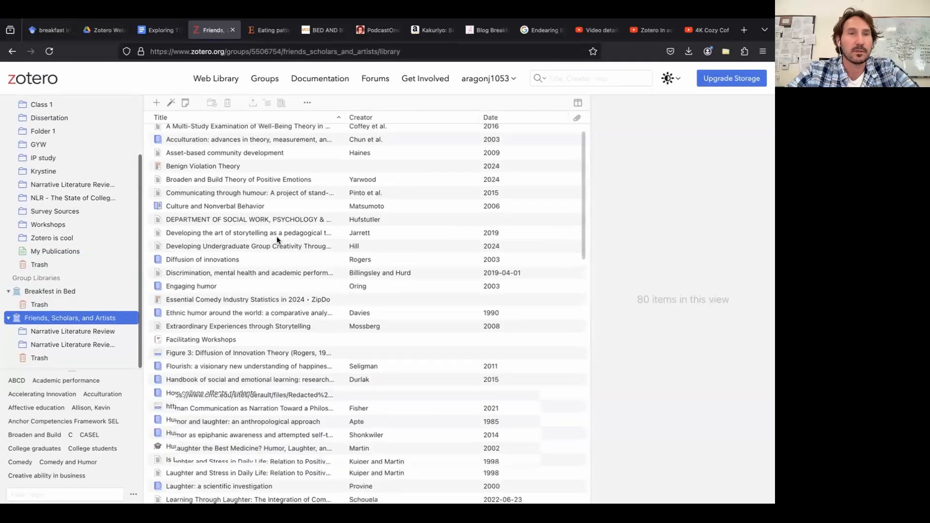
pyautogui.scroll(-10, 277, 237)
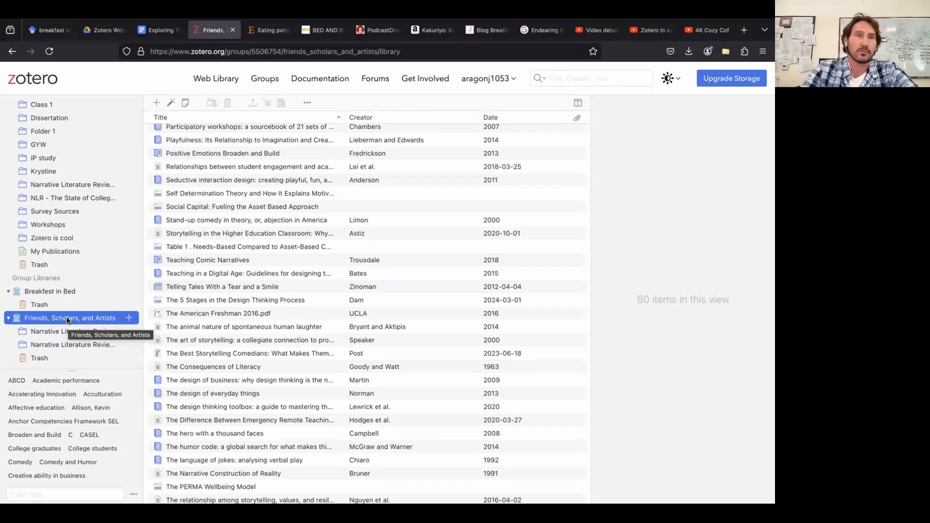
# - Check the bibliographic details of several group items, from the student engagement meta-analysis to "The Best Storytelling Comedians"
pyautogui.click(184, 167)
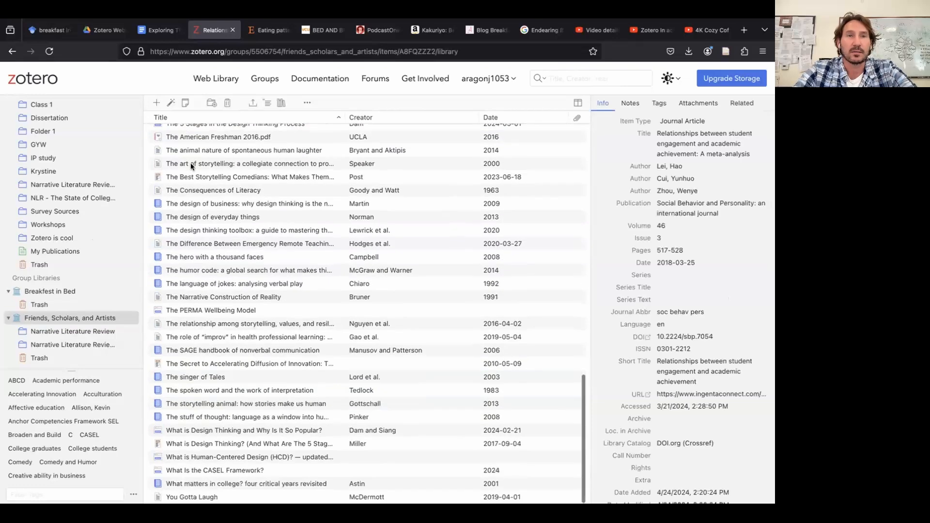
pyautogui.click(202, 153)
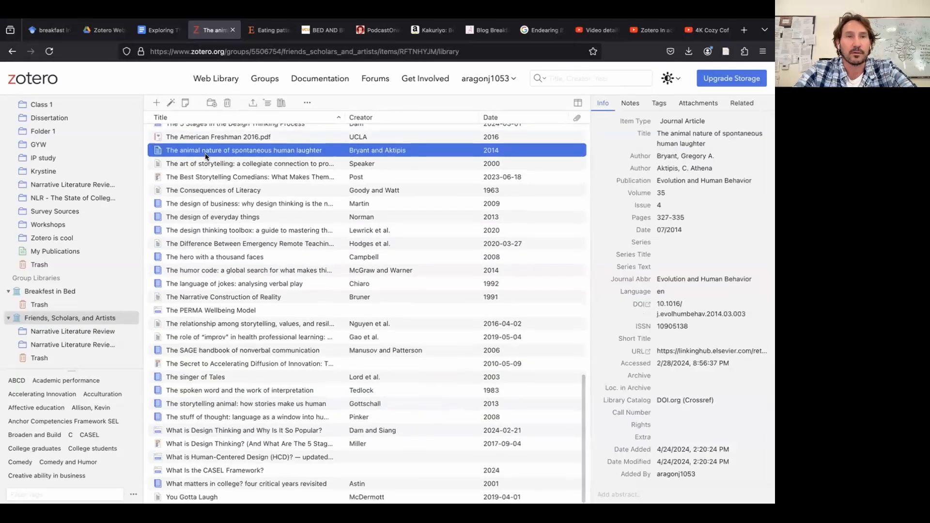
pyautogui.click(205, 163)
pyautogui.click(202, 177)
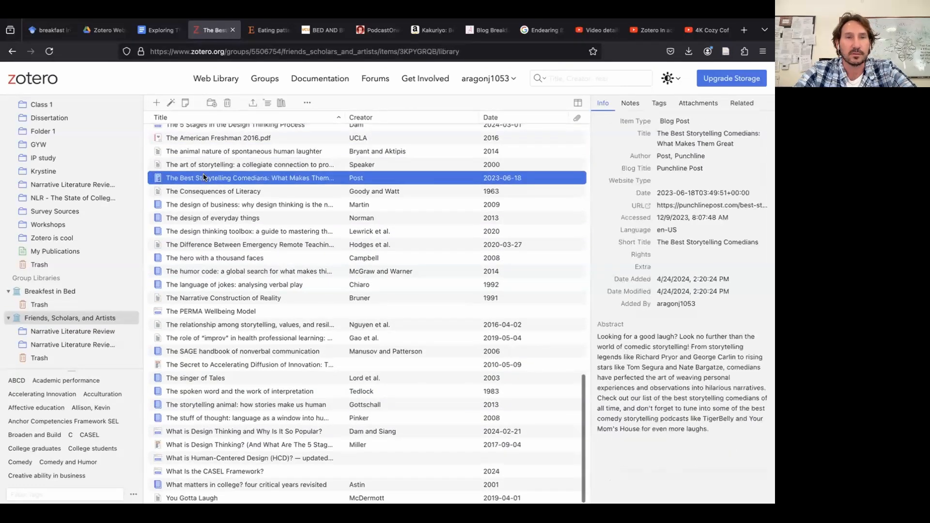
# - View the narrative literature review and "IP study" collections in My Library
pyautogui.scroll(1, 68, 348)
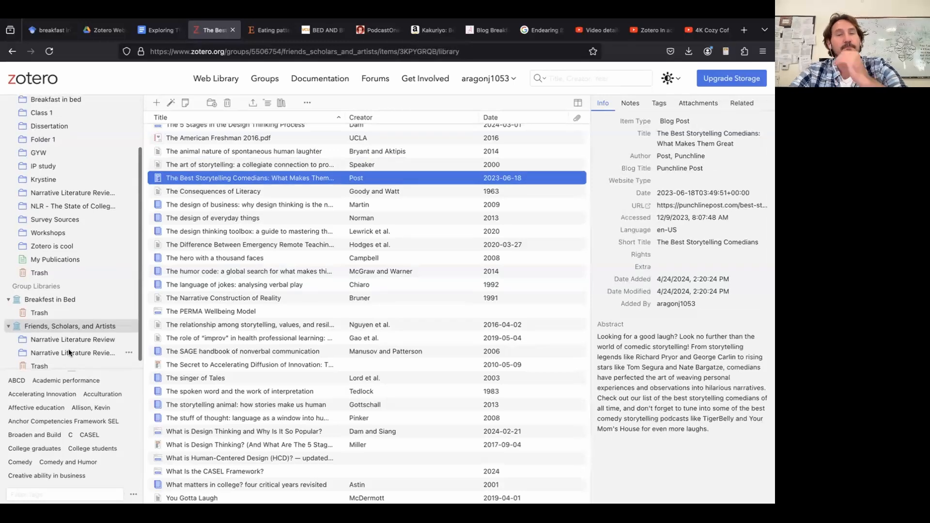
pyautogui.scroll(5, 74, 316)
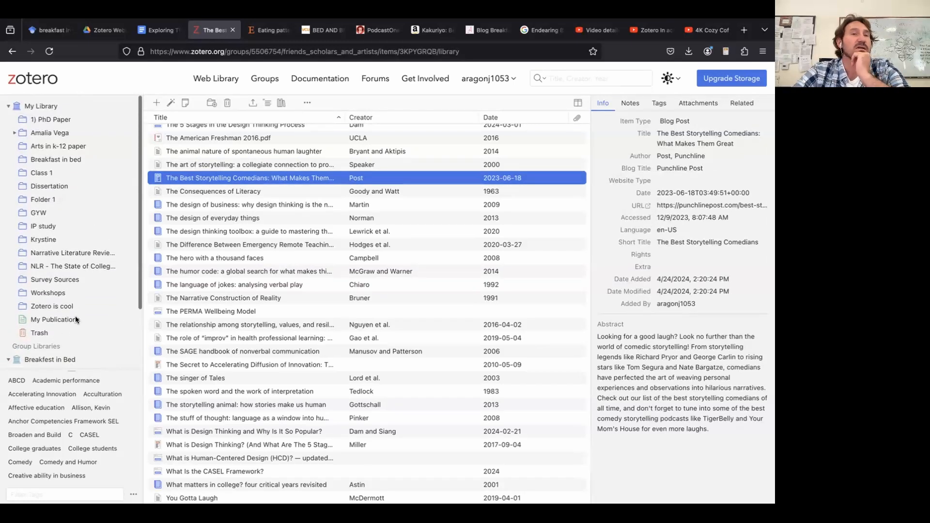
pyautogui.click(94, 254)
pyautogui.click(63, 224)
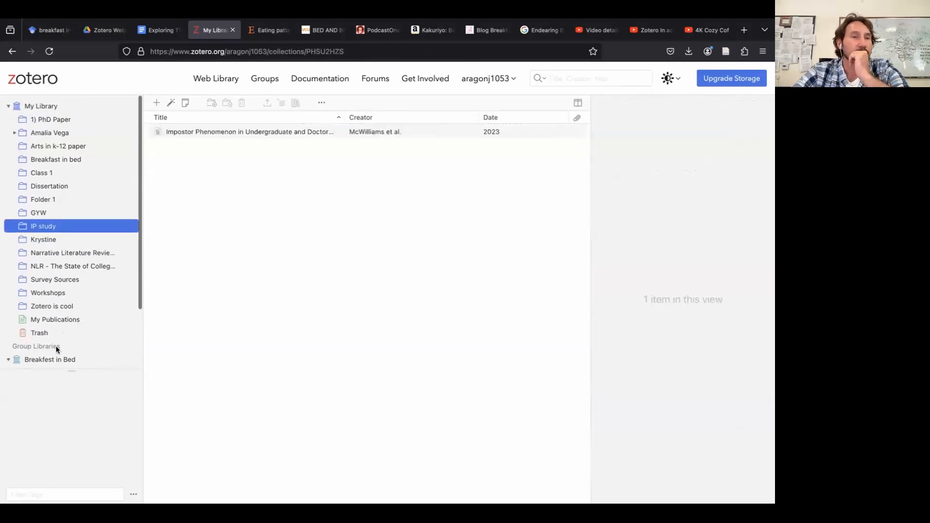
# - Return to the "Friends, Scholars, and Artists" group library, and open the Zotero Groups page to start creating a new group
pyautogui.click(57, 358)
pyautogui.scroll(-5, 79, 307)
pyautogui.click(21, 318)
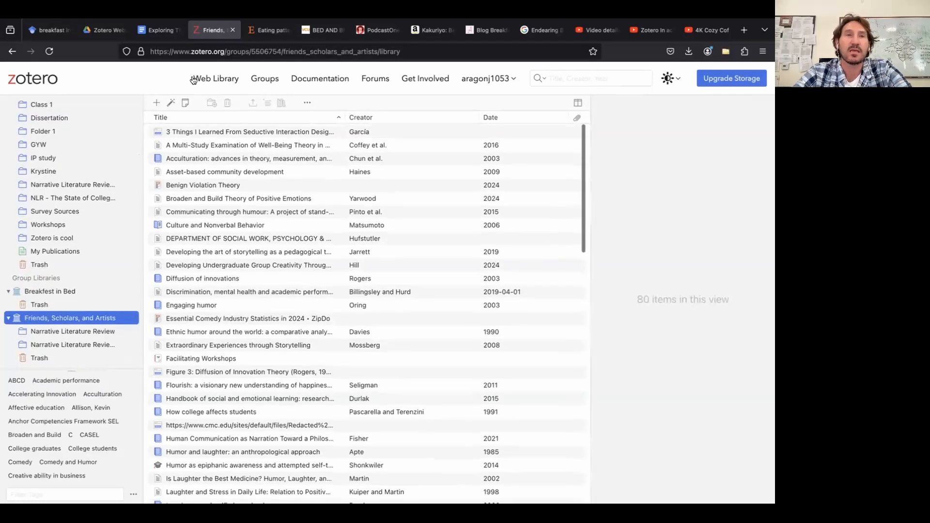
pyautogui.click(267, 78)
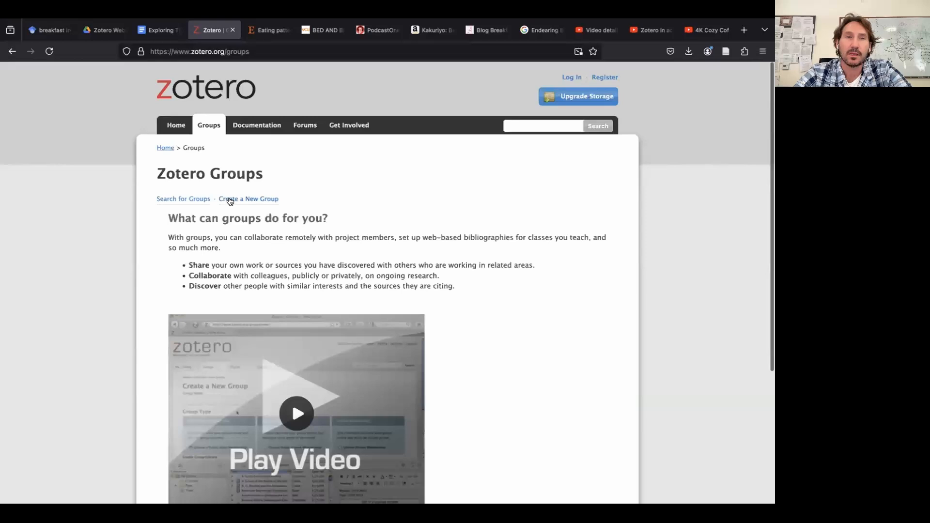
pyautogui.click(258, 203)
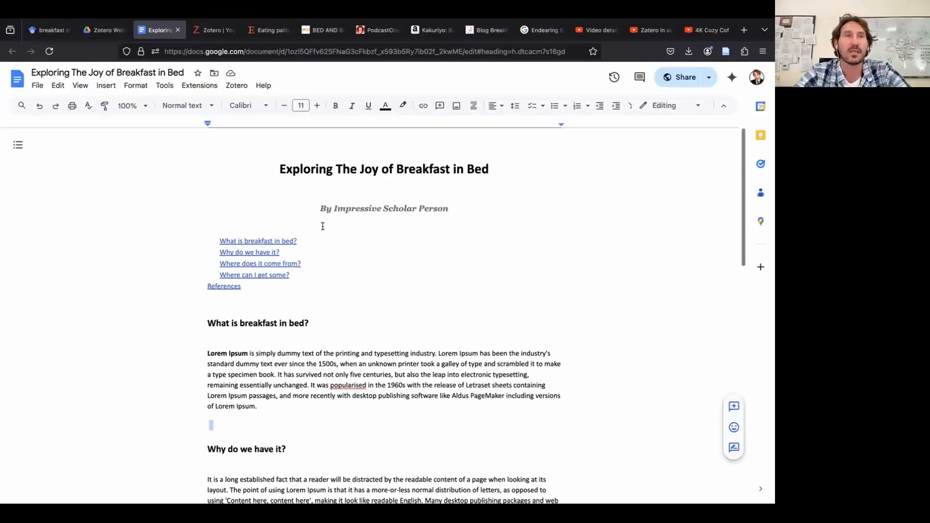
# - In the Google Docs document, put the cursor at the end of the "What is breakfast in bed?" paragraph and open the Zotero commands
pyautogui.scroll(-1, 321, 226)
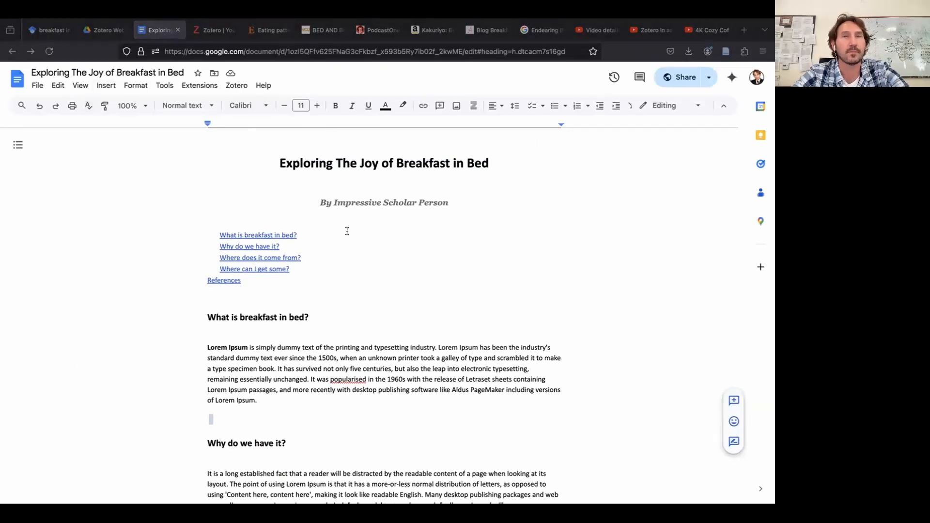
pyautogui.scroll(1, 346, 238)
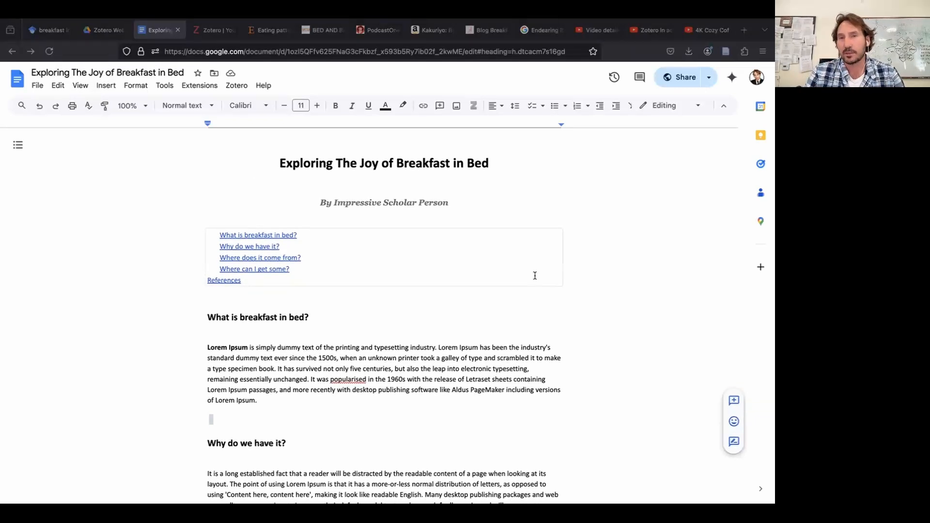
pyautogui.scroll(-5, 534, 276)
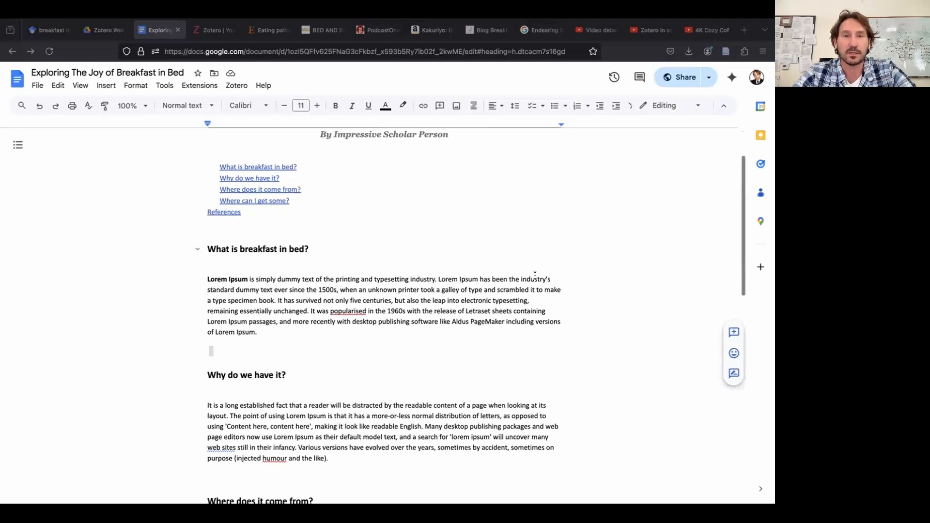
pyautogui.scroll(3, 534, 275)
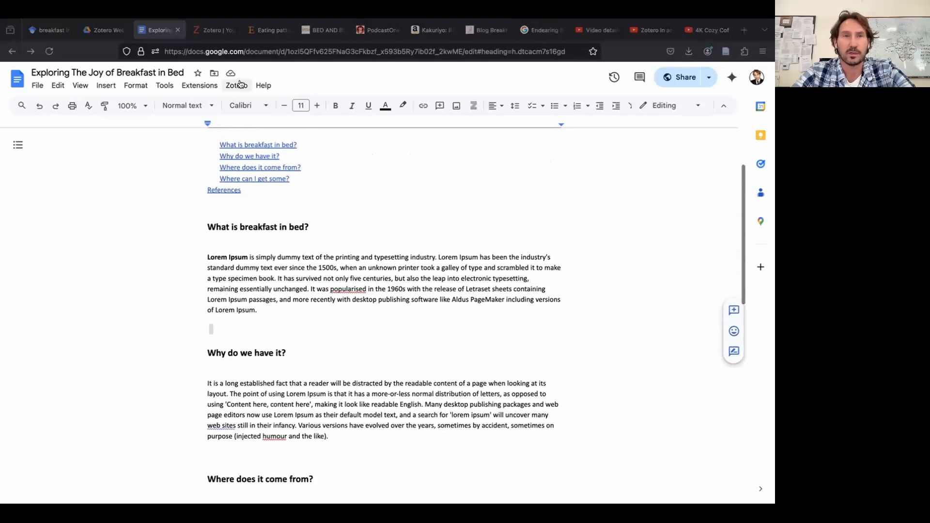
pyautogui.click(249, 312)
pyautogui.doubleClick(265, 317)
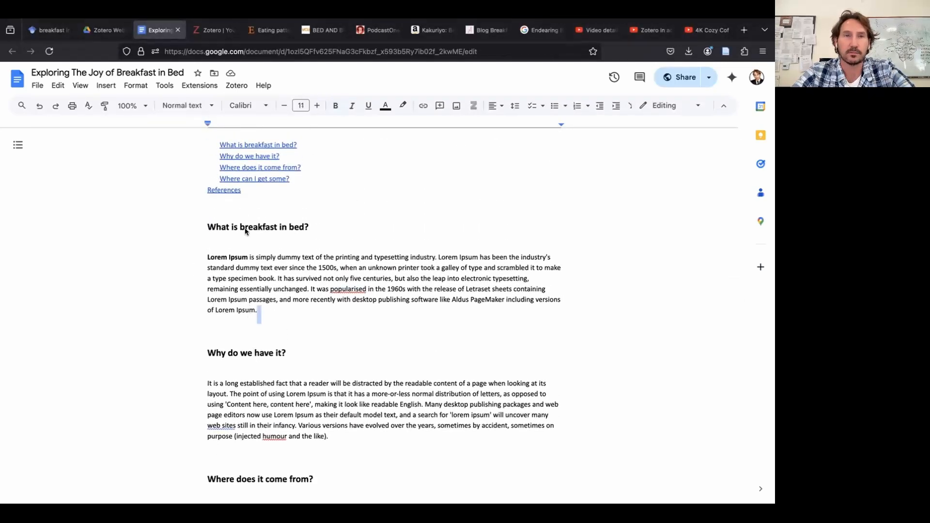
pyautogui.click(235, 86)
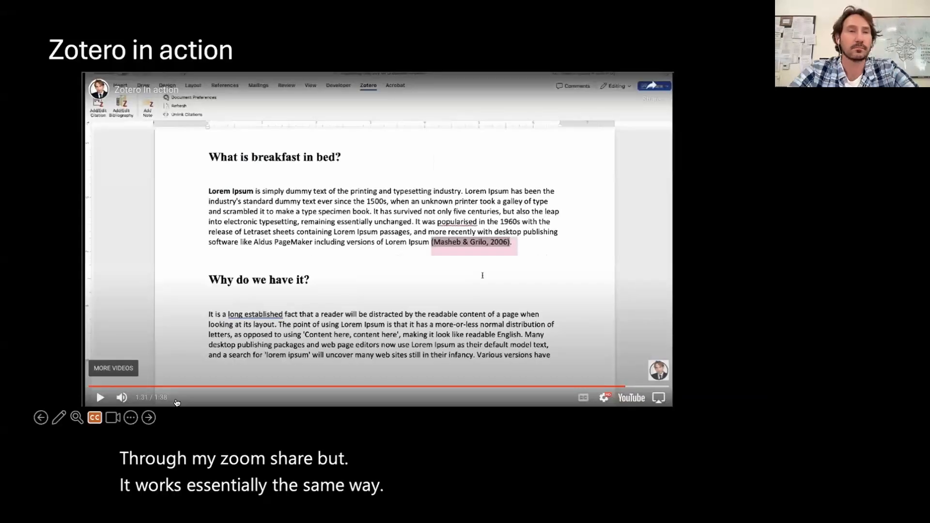
# - Advance the slideshow to the "Zotero Insert Citations Google Docs" video and start playing it
pyautogui.click(149, 417)
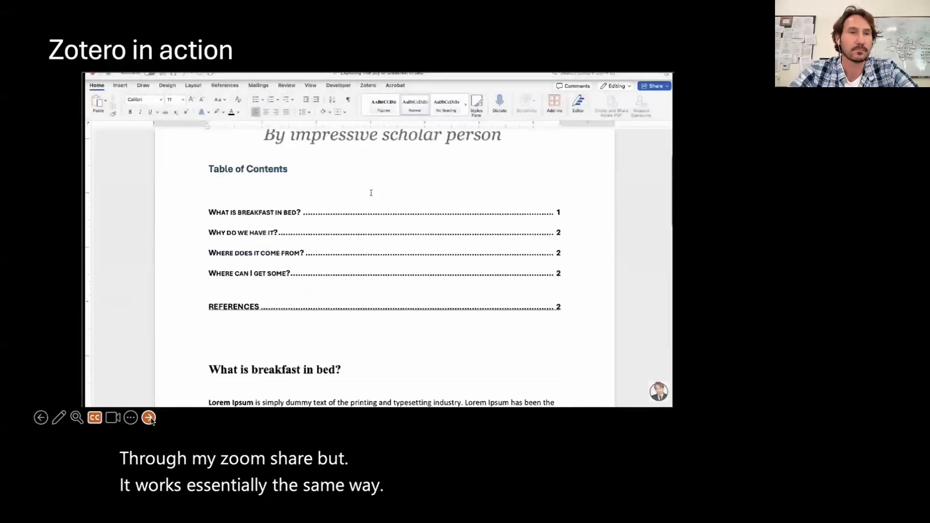
pyautogui.click(150, 419)
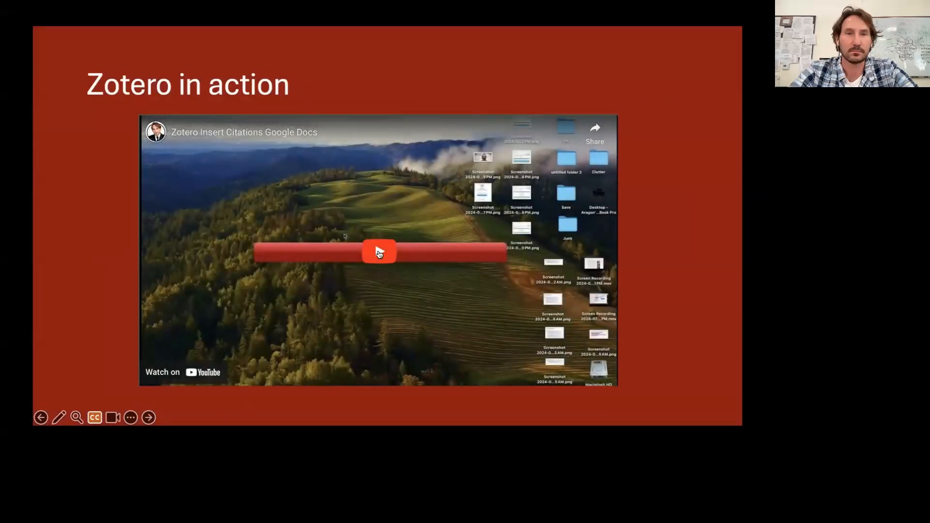
pyautogui.click(379, 253)
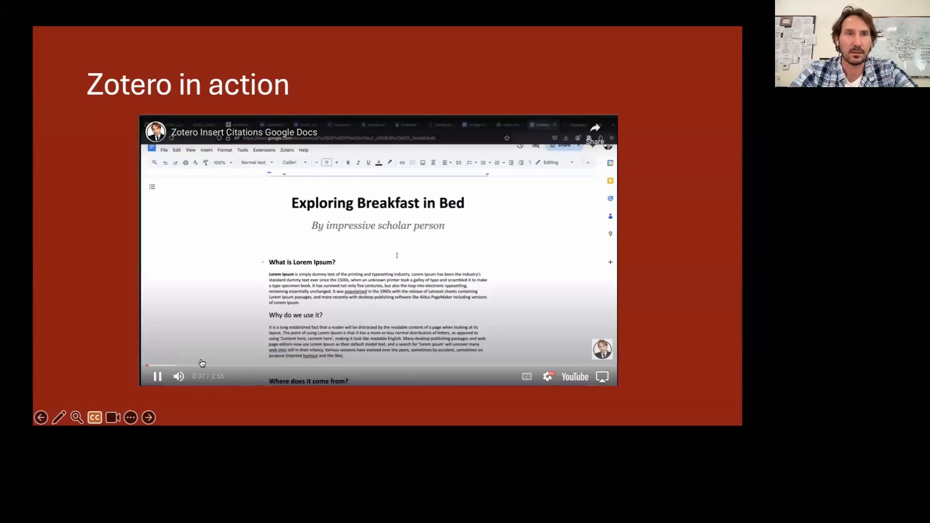